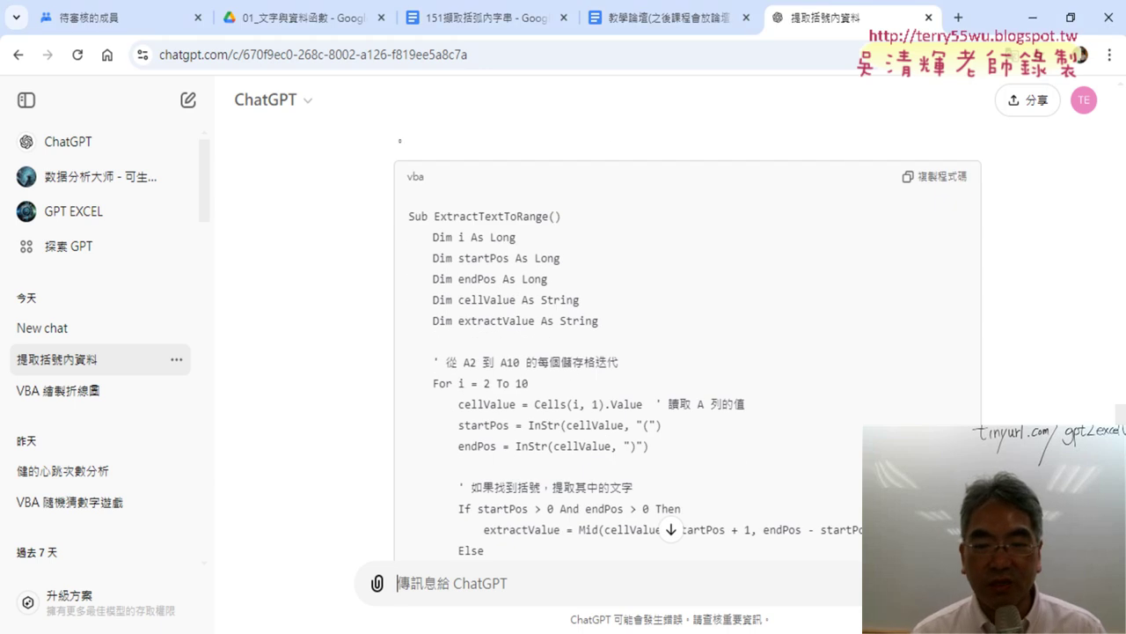
# Bring the VBA editor with Module1's 括弧函數 function and 括弧 macro to the front
pyautogui.hotkey('alt', 'Tab')
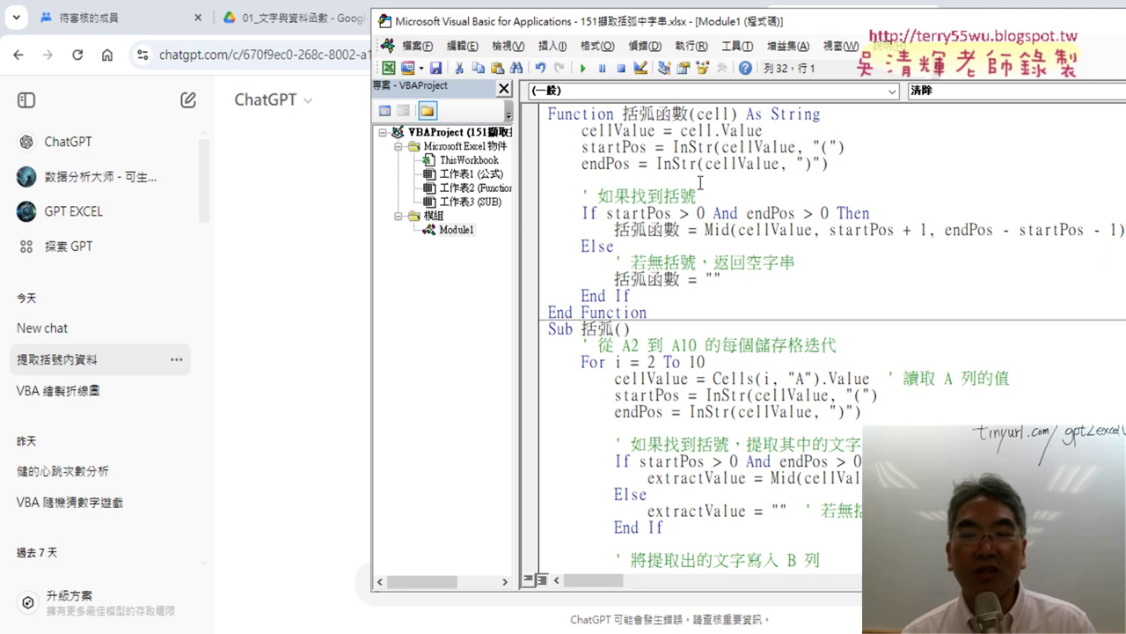
pyautogui.moveTo(696, 195); pyautogui.dragTo(597, 195)
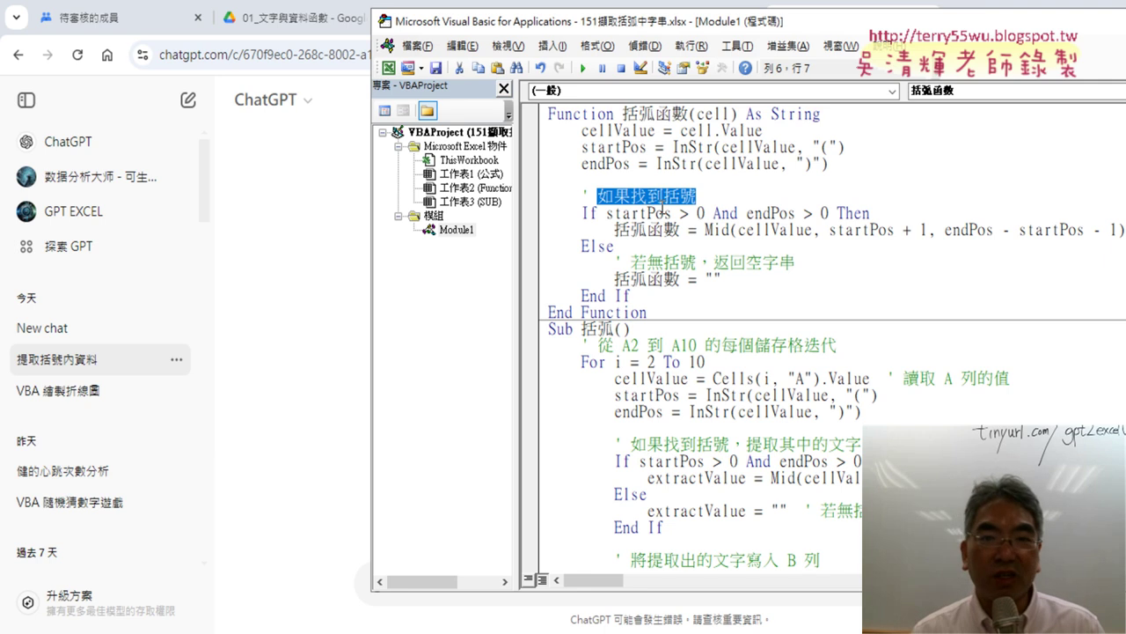
pyautogui.moveTo(590, 195); pyautogui.dragTo(581, 195)
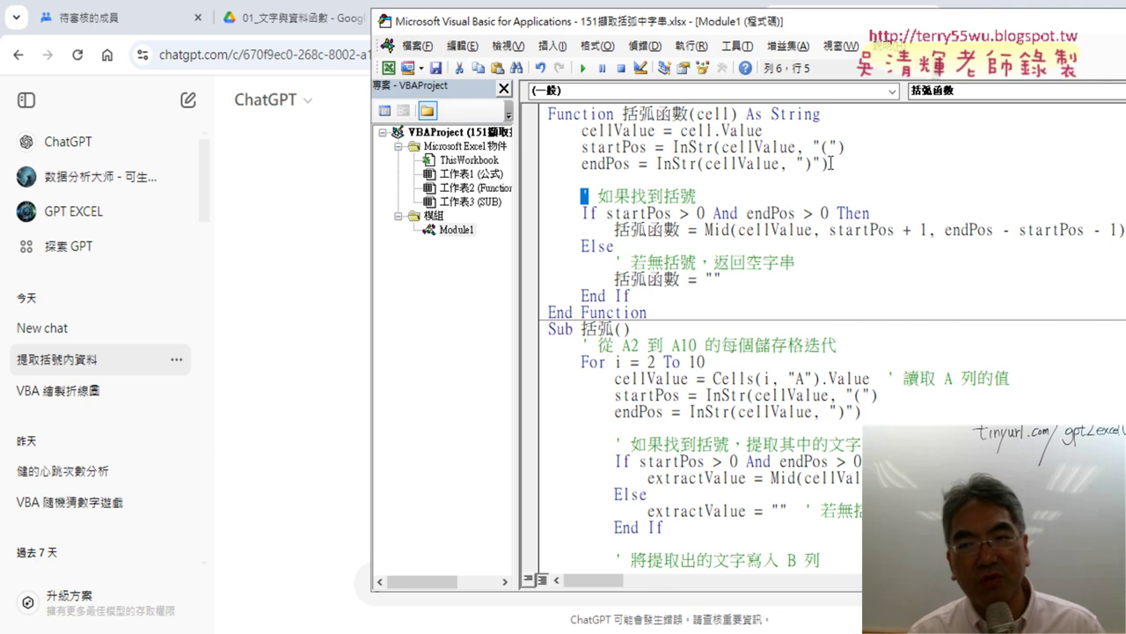
pyautogui.moveTo(830, 164); pyautogui.dragTo(535, 124)
# Highlight the A2-to-A10 loop comment and the cellValue, startPos and endPos lines, then return to ChatGPT
pyautogui.scroll(-2, 762, 361)
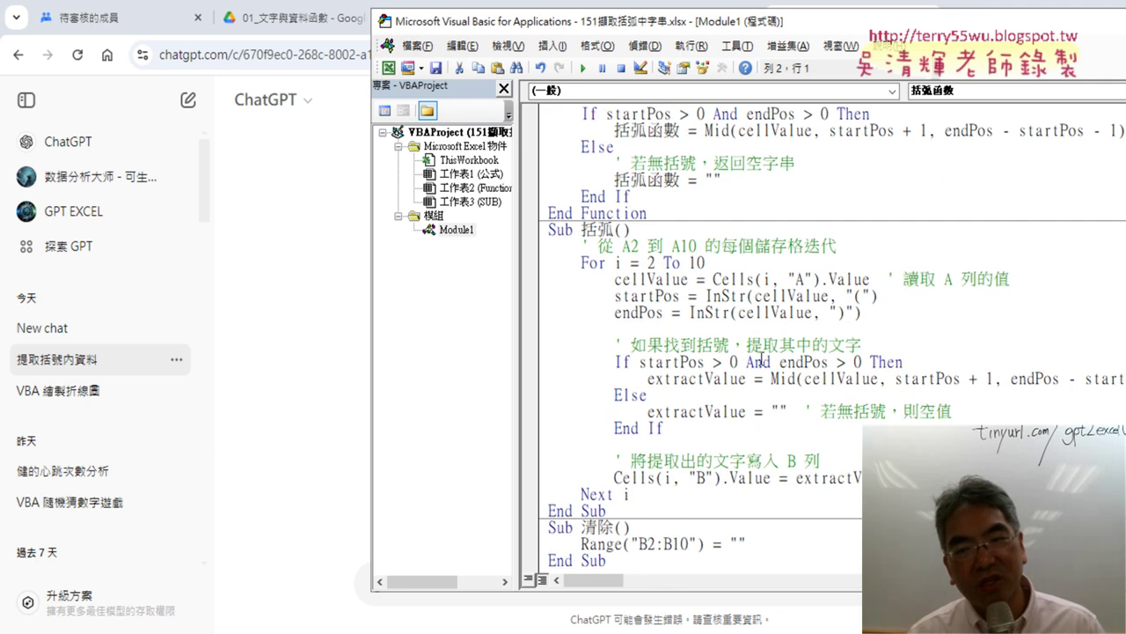
pyautogui.moveTo(837, 247); pyautogui.dragTo(573, 245)
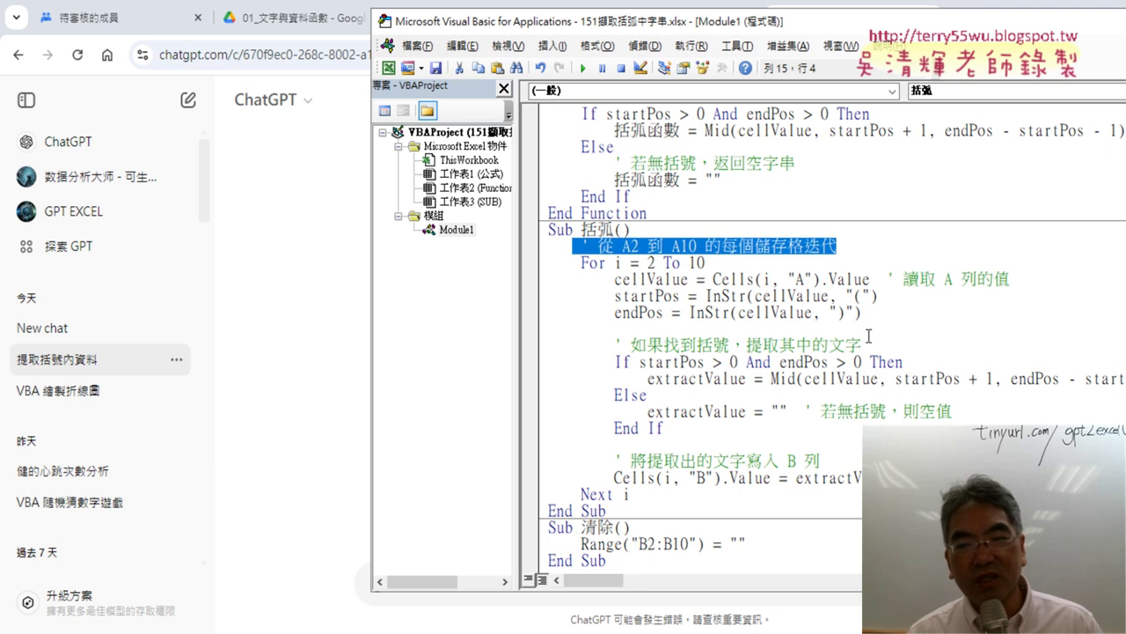
pyautogui.moveTo(862, 313); pyautogui.dragTo(549, 279)
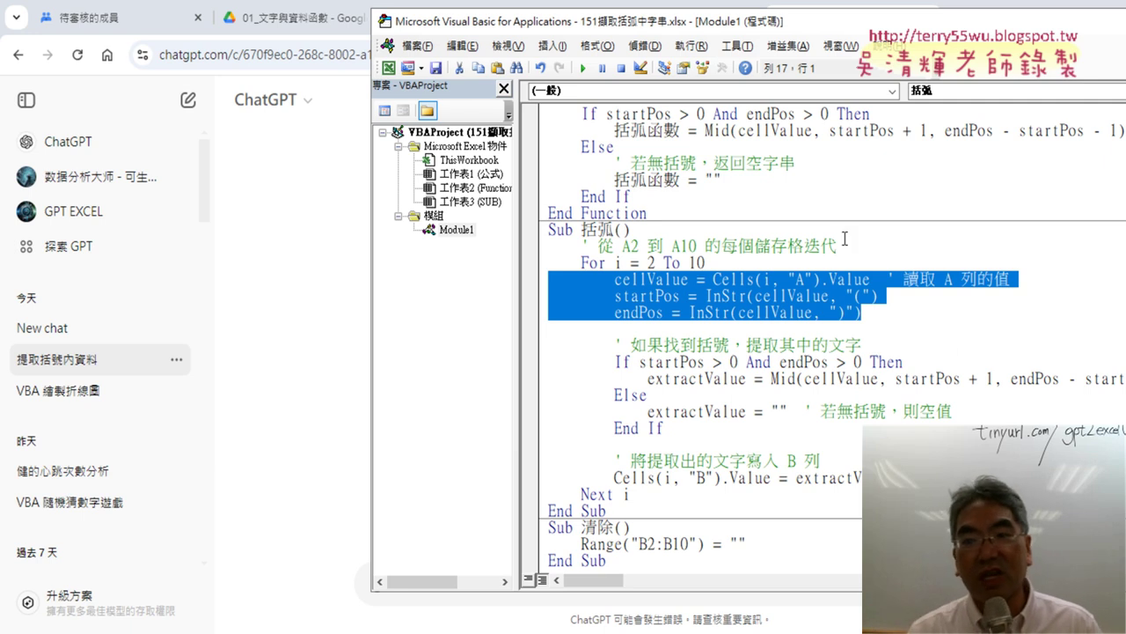
pyautogui.moveTo(837, 246); pyautogui.dragTo(614, 248)
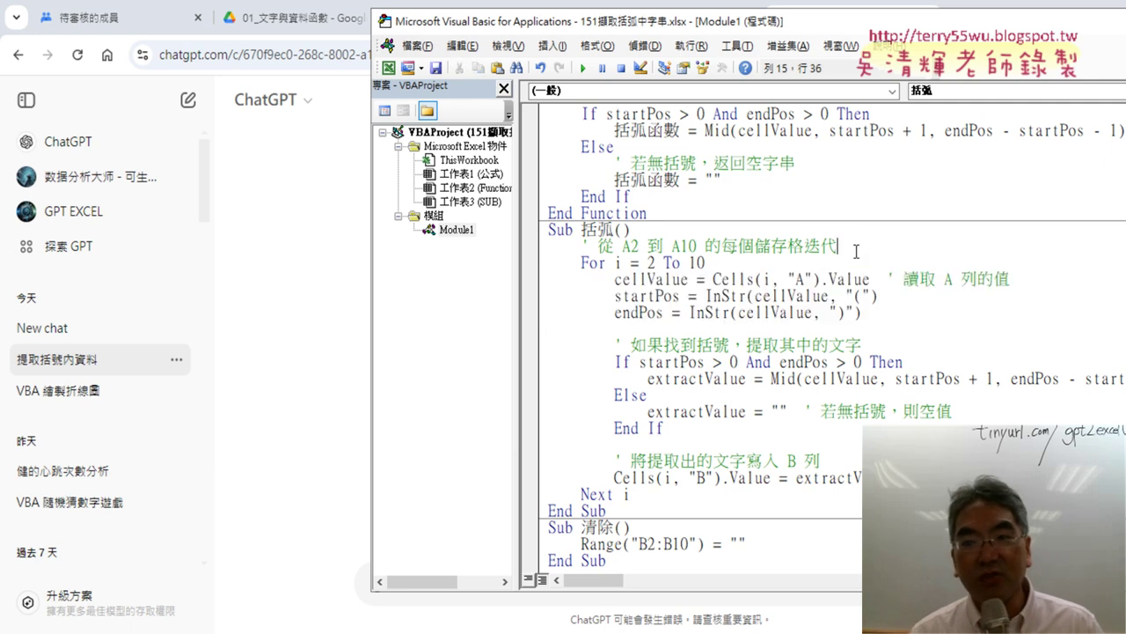
pyautogui.click(589, 248)
pyautogui.click(861, 248)
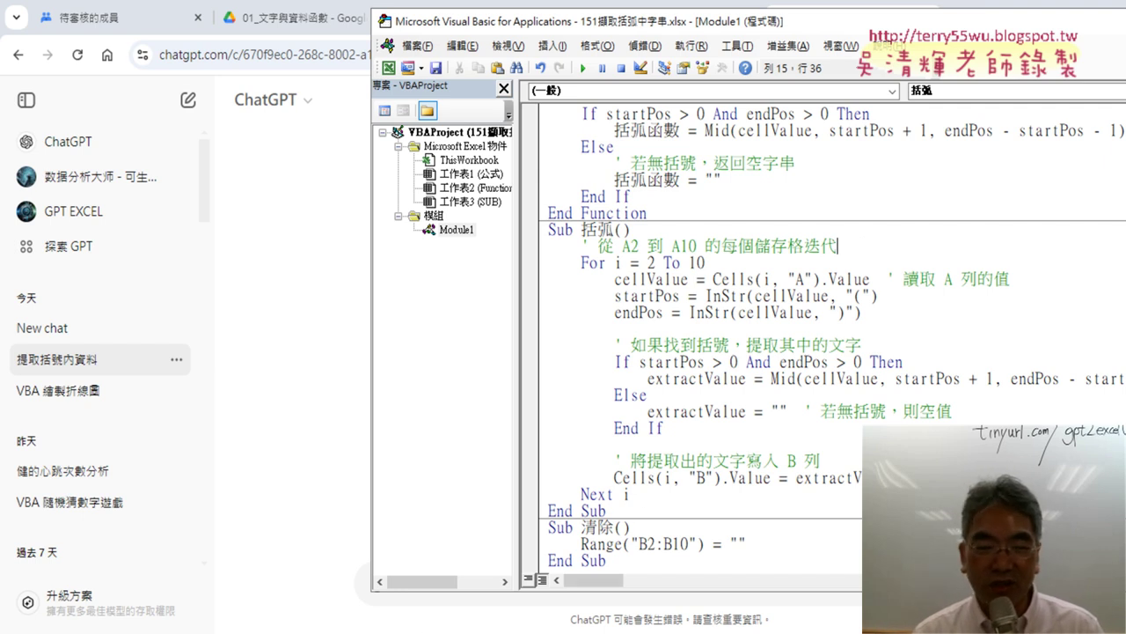
pyautogui.click(359, 600)
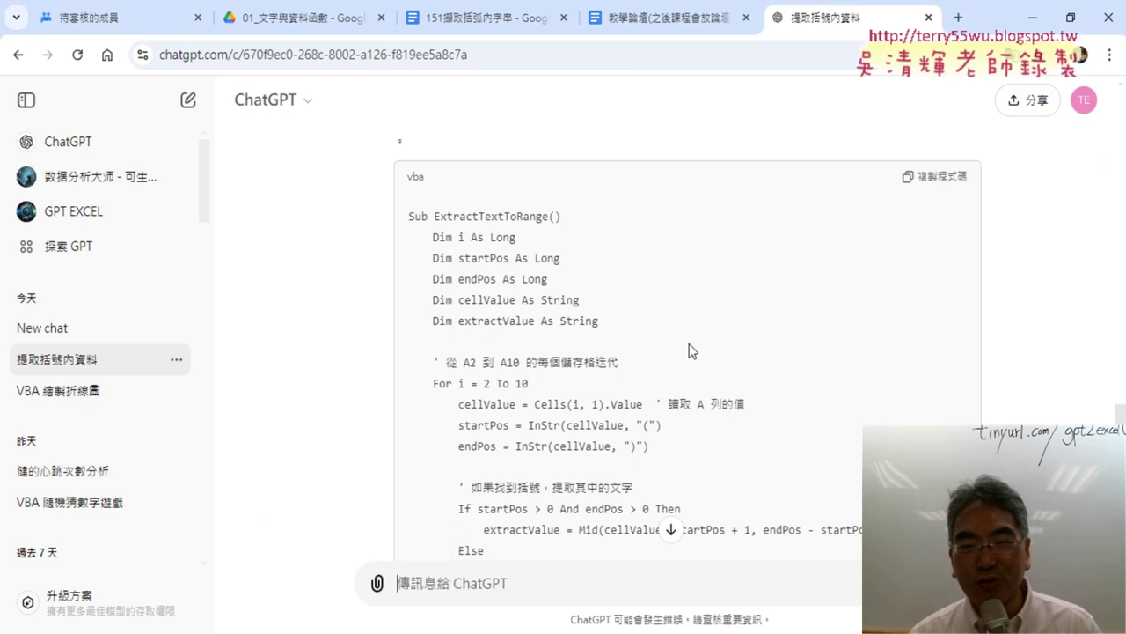
pyautogui.scroll(-2, 696, 336)
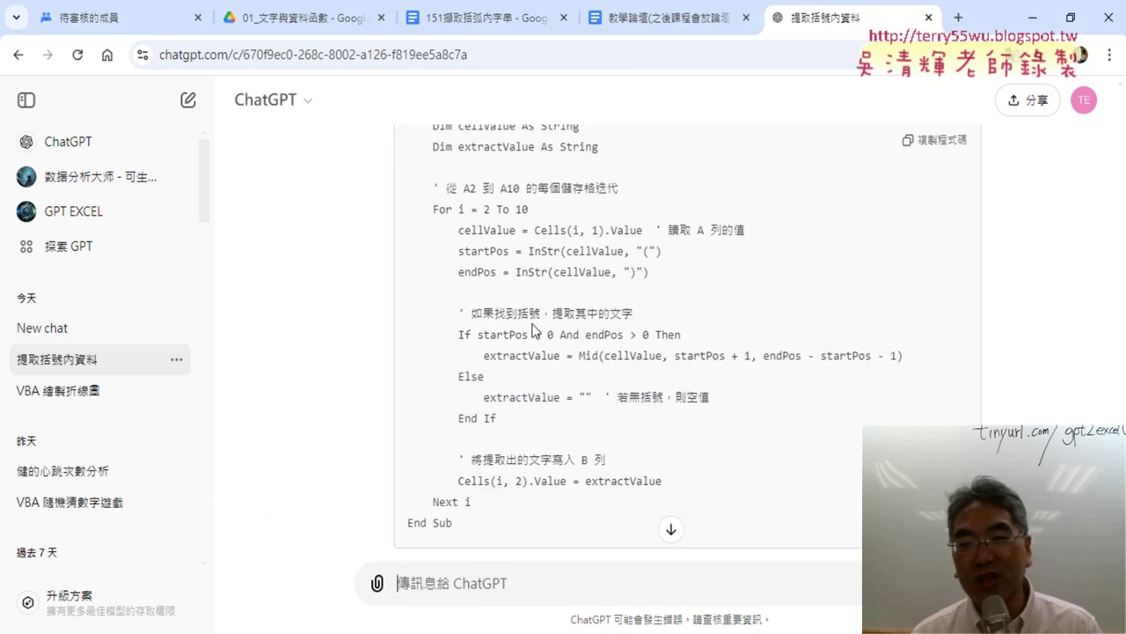
pyautogui.scroll(1, 535, 330)
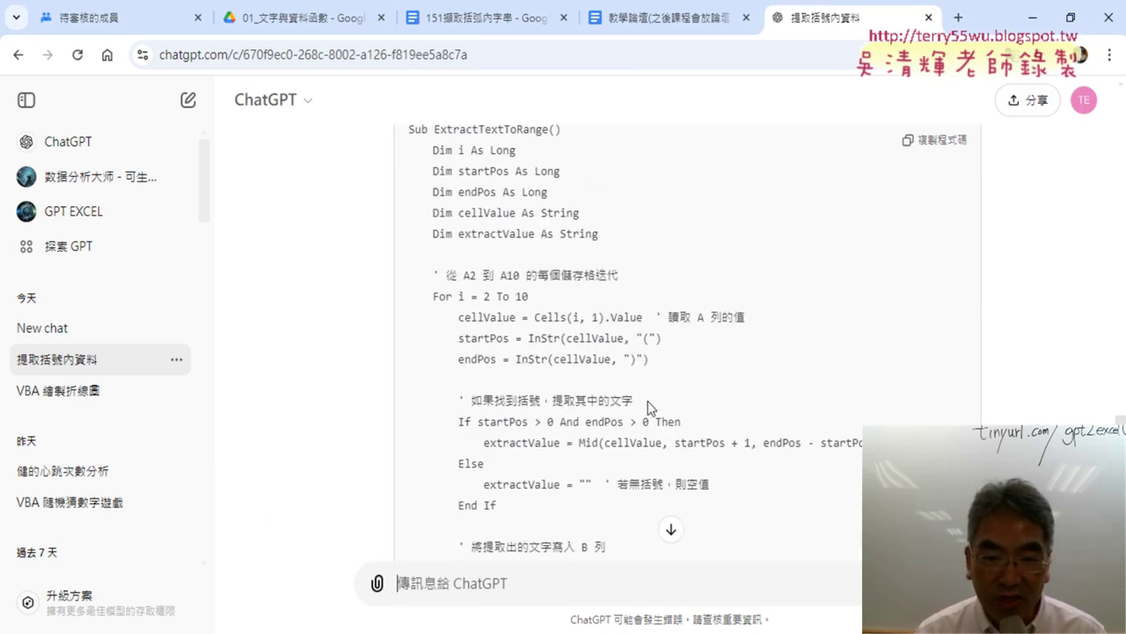
pyautogui.moveTo(633, 401); pyautogui.dragTo(458, 400)
pyautogui.scroll(-3, 616, 316)
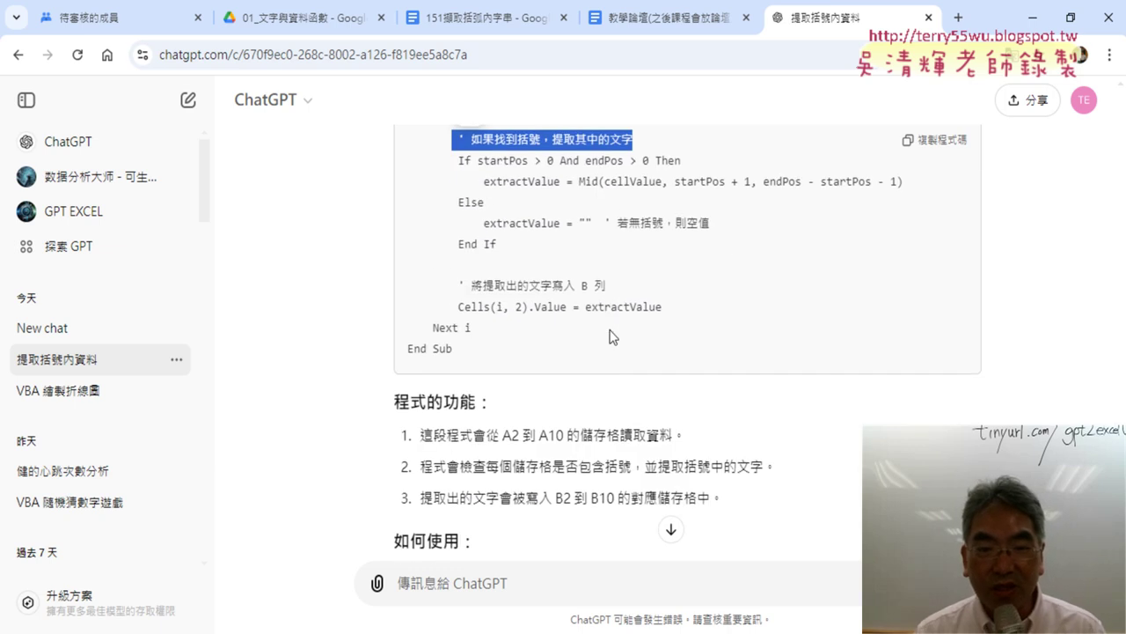
pyautogui.scroll(-3, 612, 345)
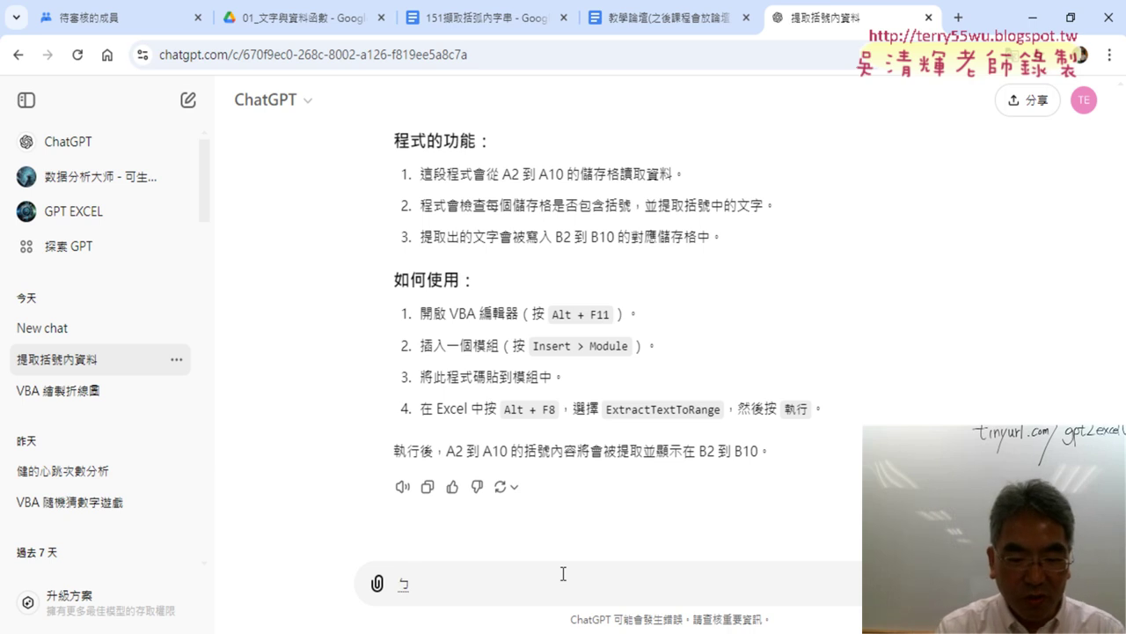
# Send the prompt 幫我加上更詳細註解 to request more detailed comments
pyautogui.write('幫我')
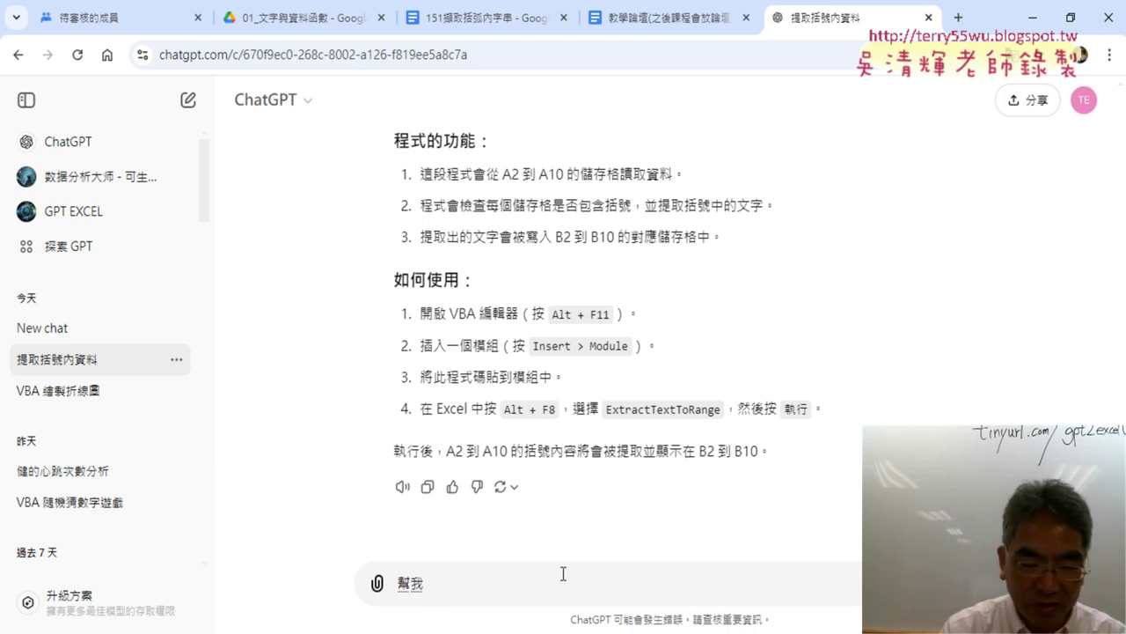
pyautogui.write('ㄐㄧㄚ')
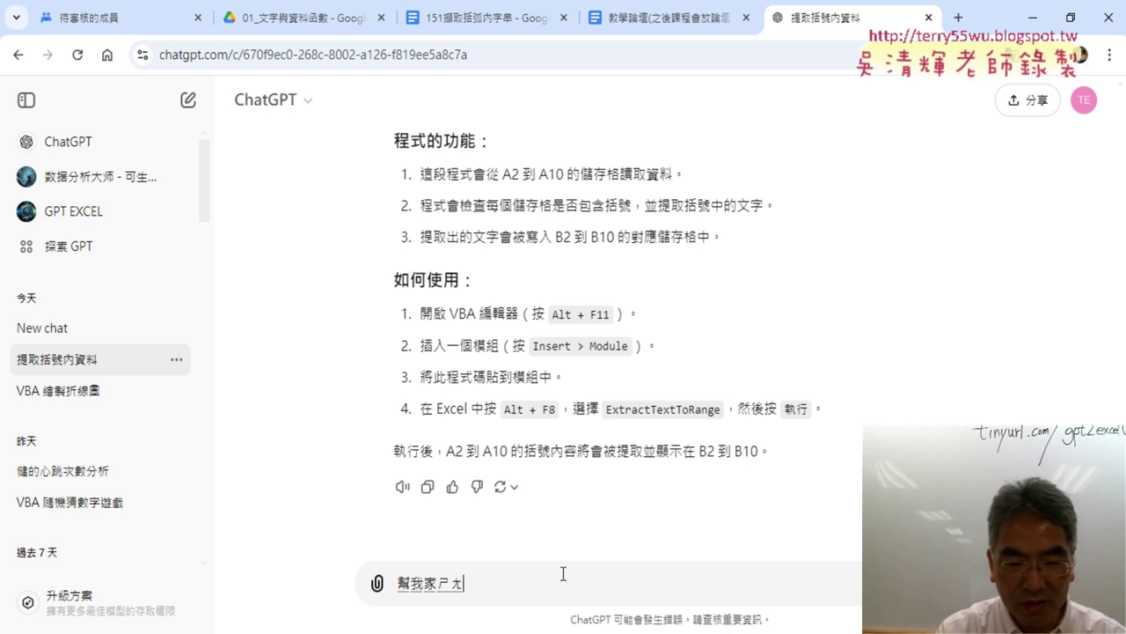
pyautogui.write('上祥ㄒㄧ')
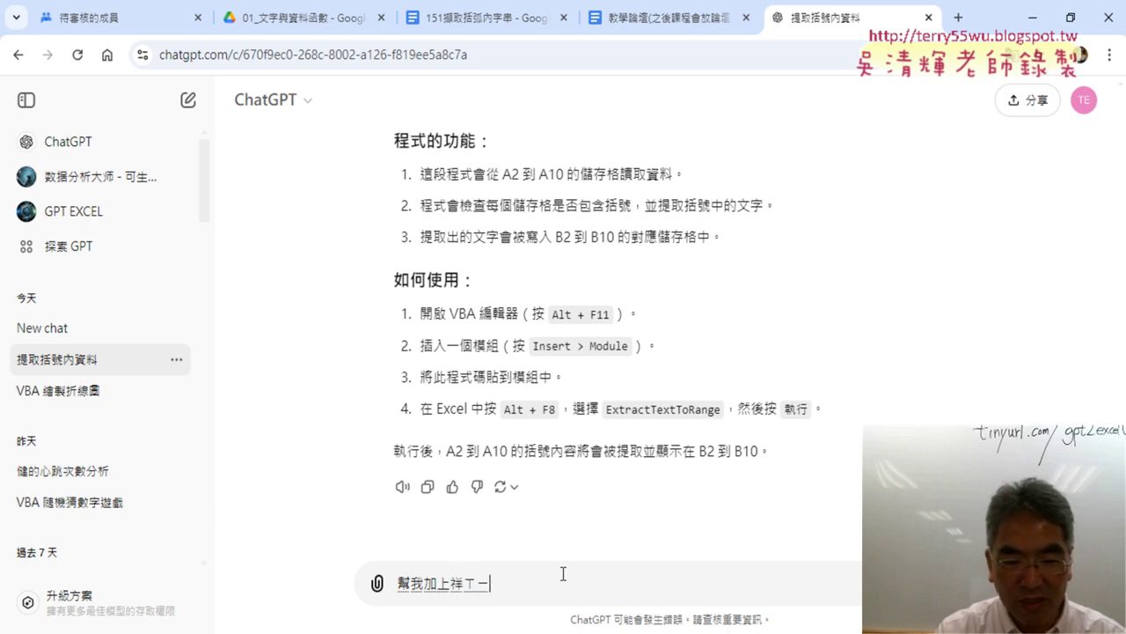
pyautogui.write('詳細')
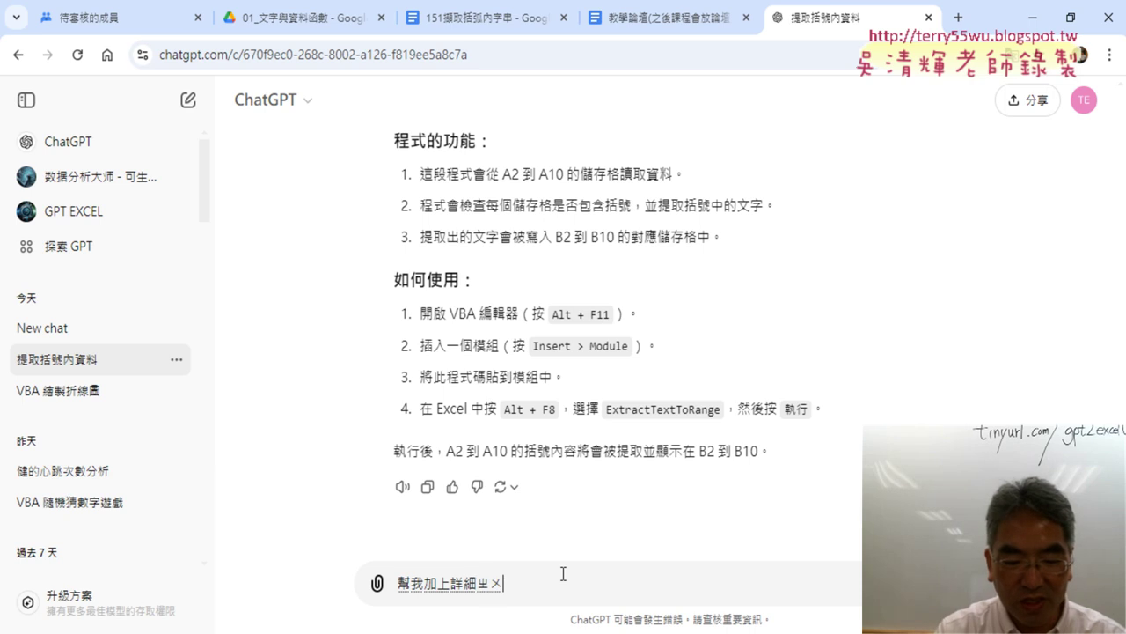
pyautogui.write('註解')
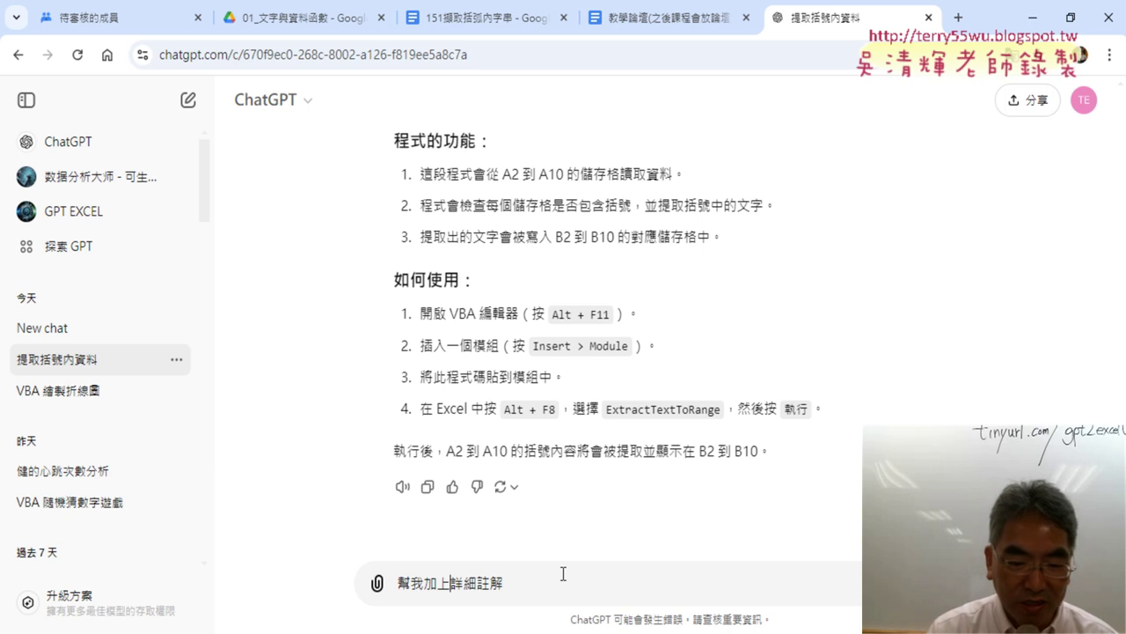
pyautogui.write('更')
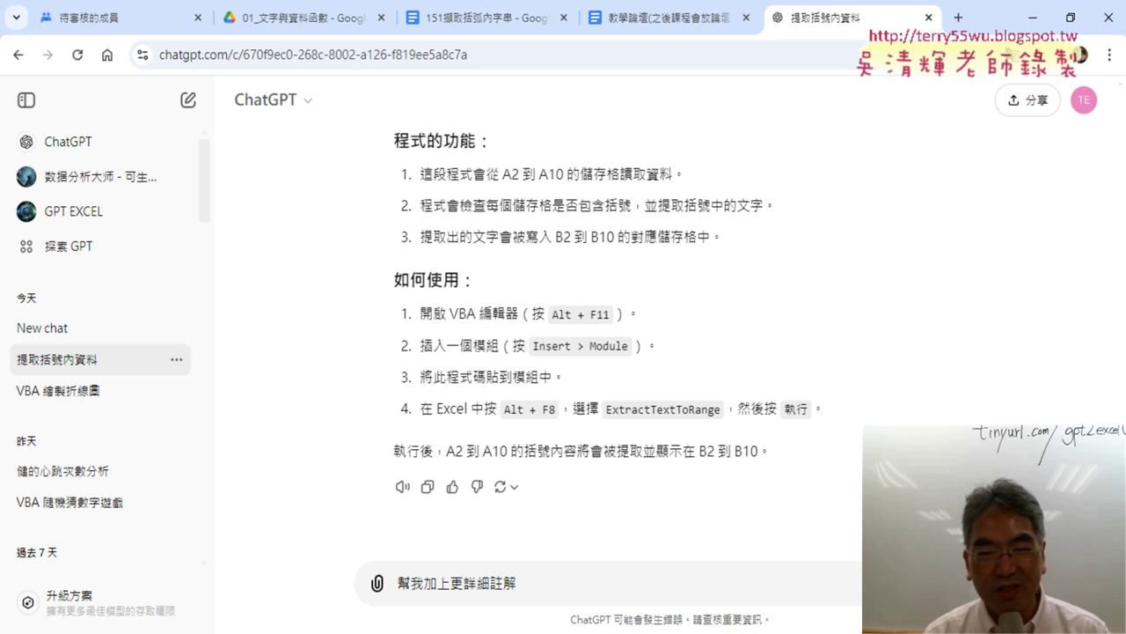
pyautogui.press('Return')
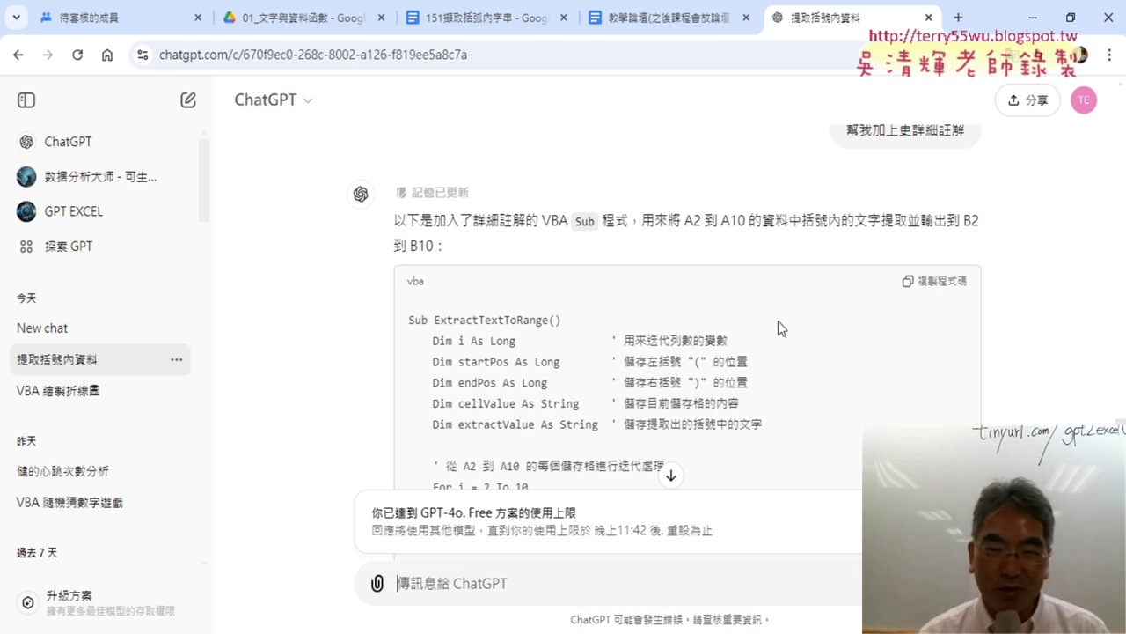
pyautogui.scroll(-3, 777, 308)
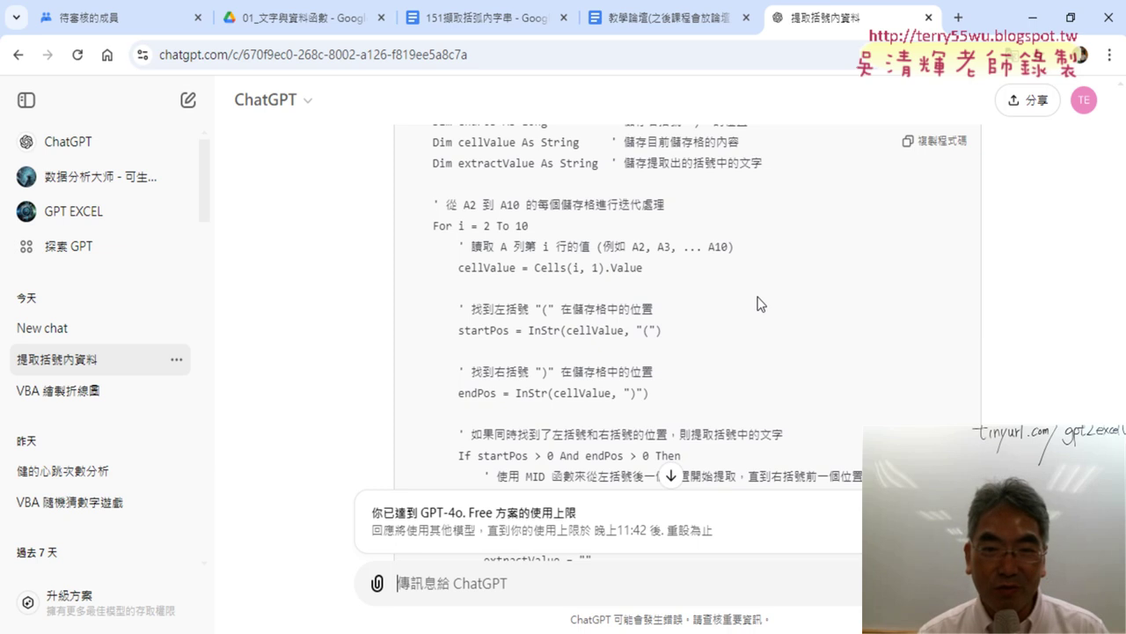
pyautogui.moveTo(695, 205); pyautogui.dragTo(440, 207)
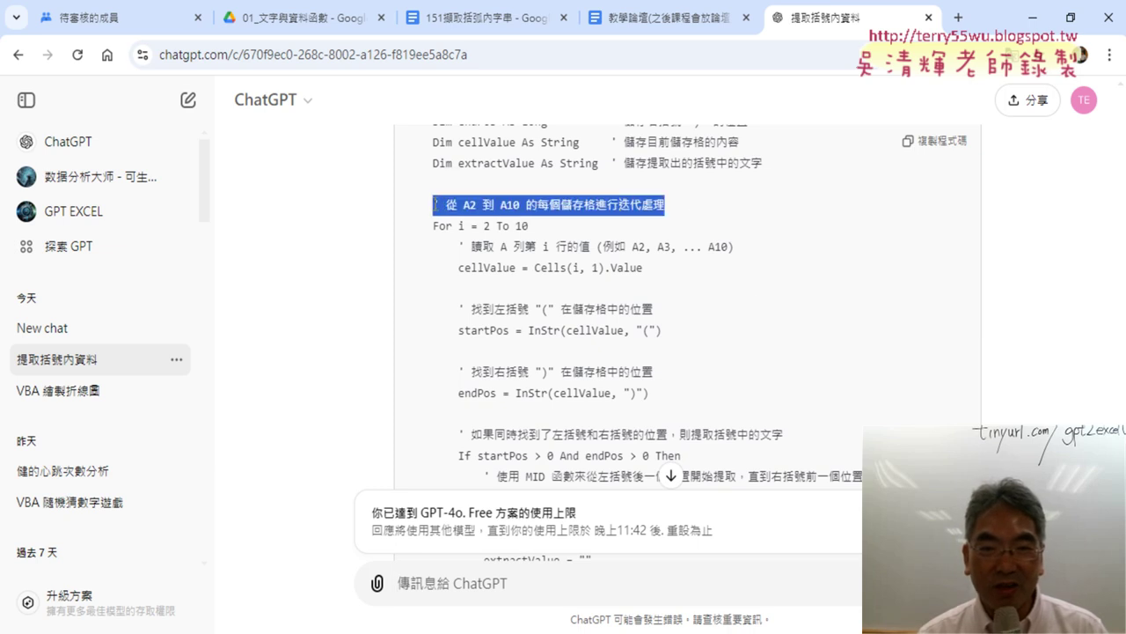
pyautogui.moveTo(736, 247); pyautogui.dragTo(454, 247)
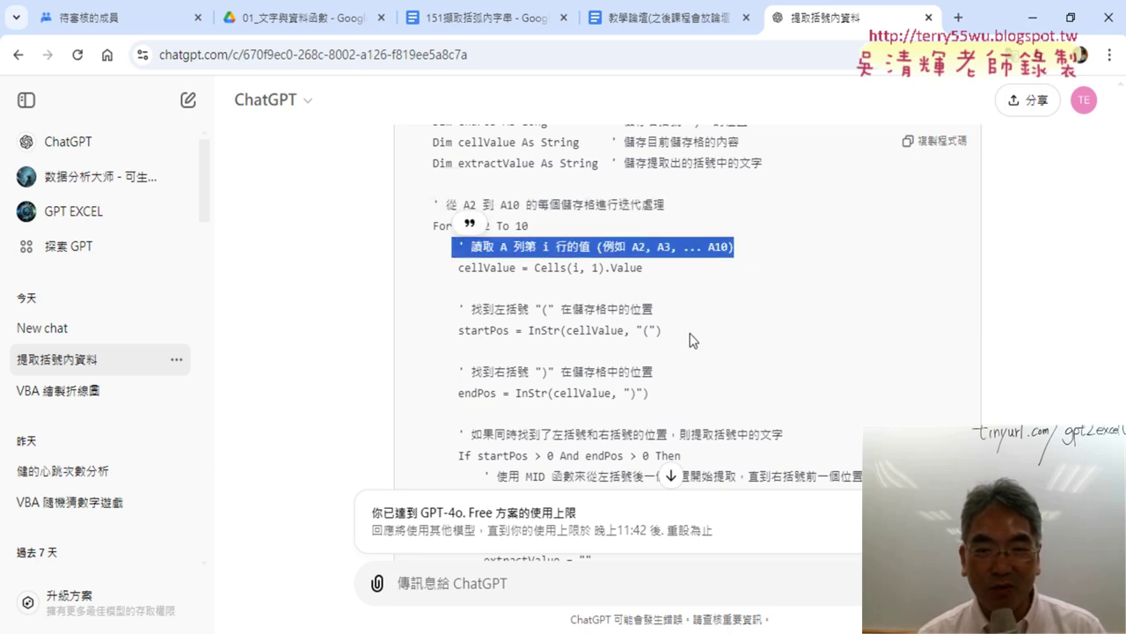
pyautogui.moveTo(657, 310); pyautogui.dragTo(482, 311)
pyautogui.scroll(-3, 650, 311)
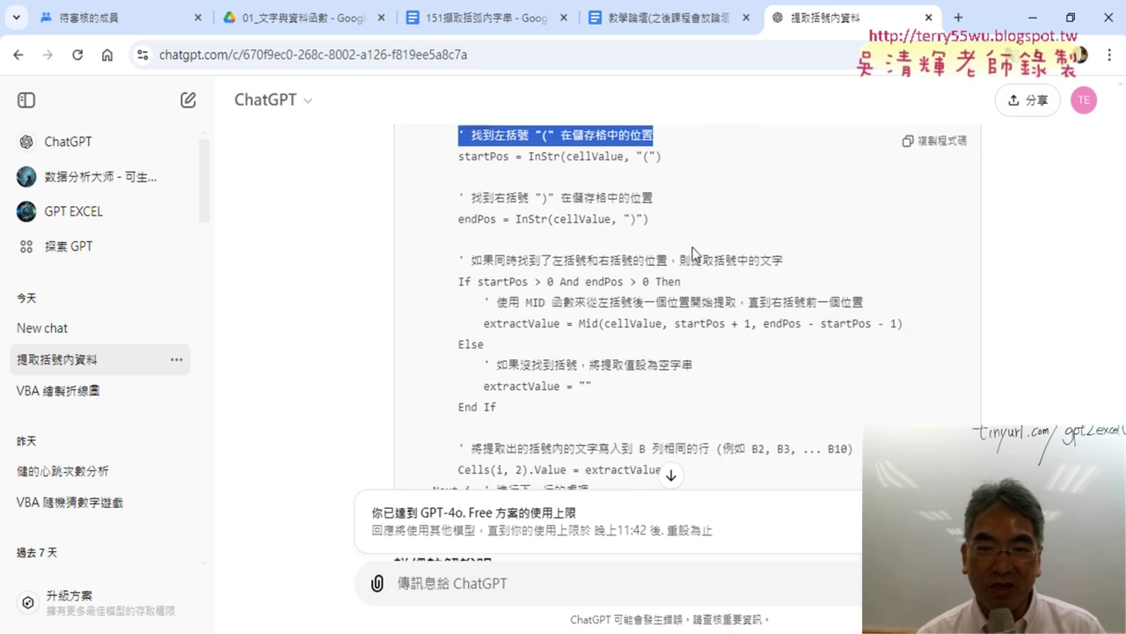
pyautogui.moveTo(783, 260); pyautogui.dragTo(457, 260)
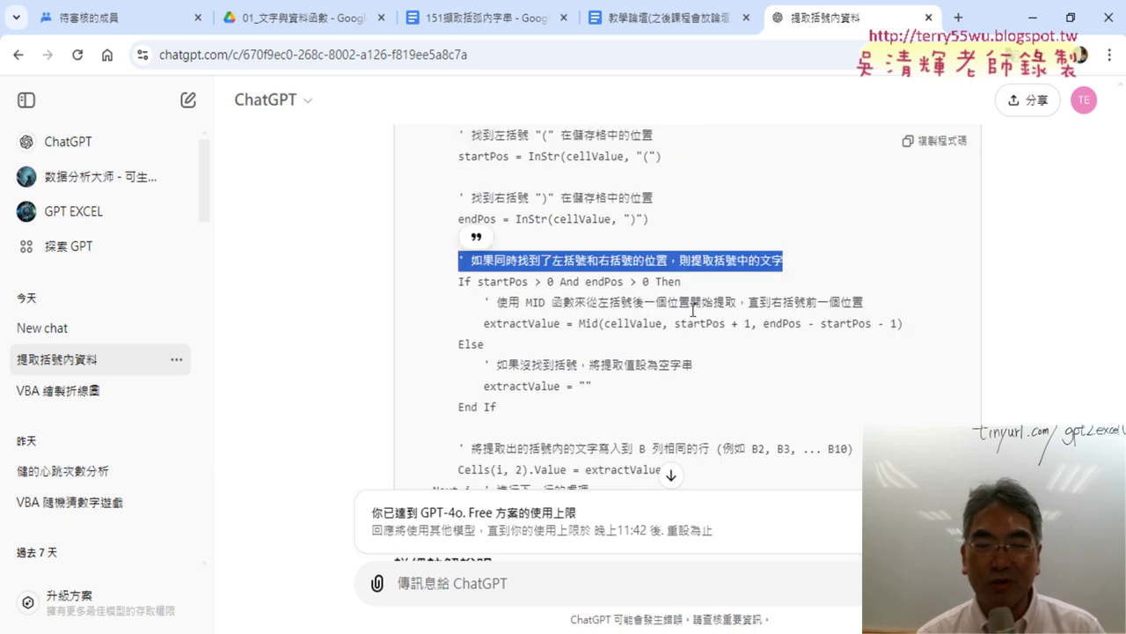
pyautogui.moveTo(864, 302); pyautogui.dragTo(482, 302)
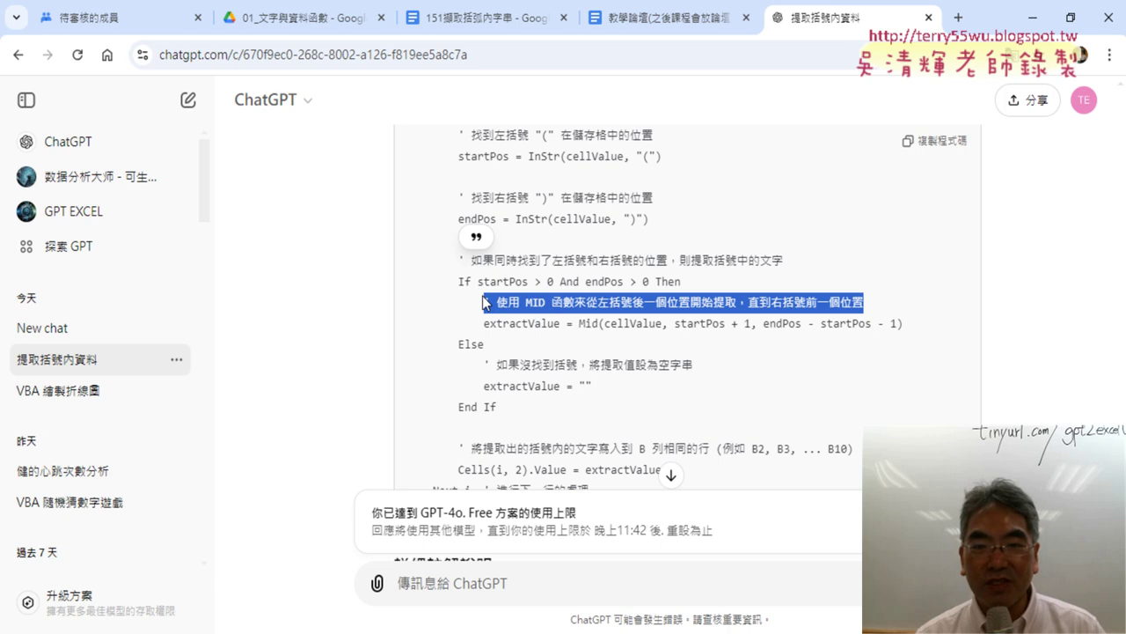
pyautogui.scroll(-1, 675, 319)
pyautogui.scroll(-3, 727, 317)
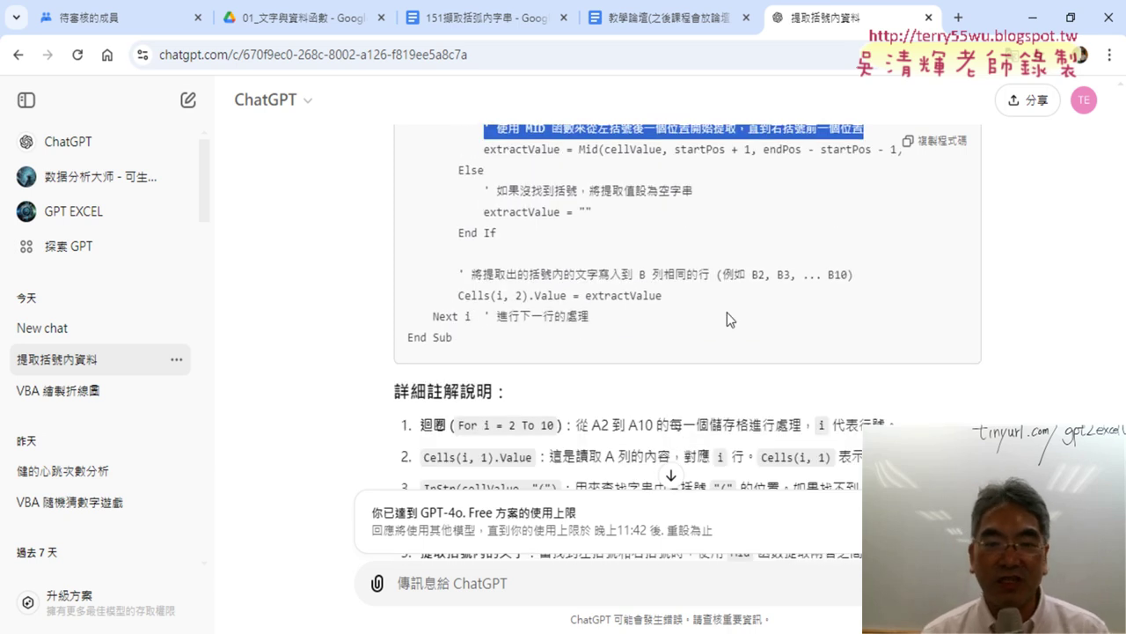
pyautogui.scroll(-2, 831, 304)
pyautogui.scroll(-1, 1007, 282)
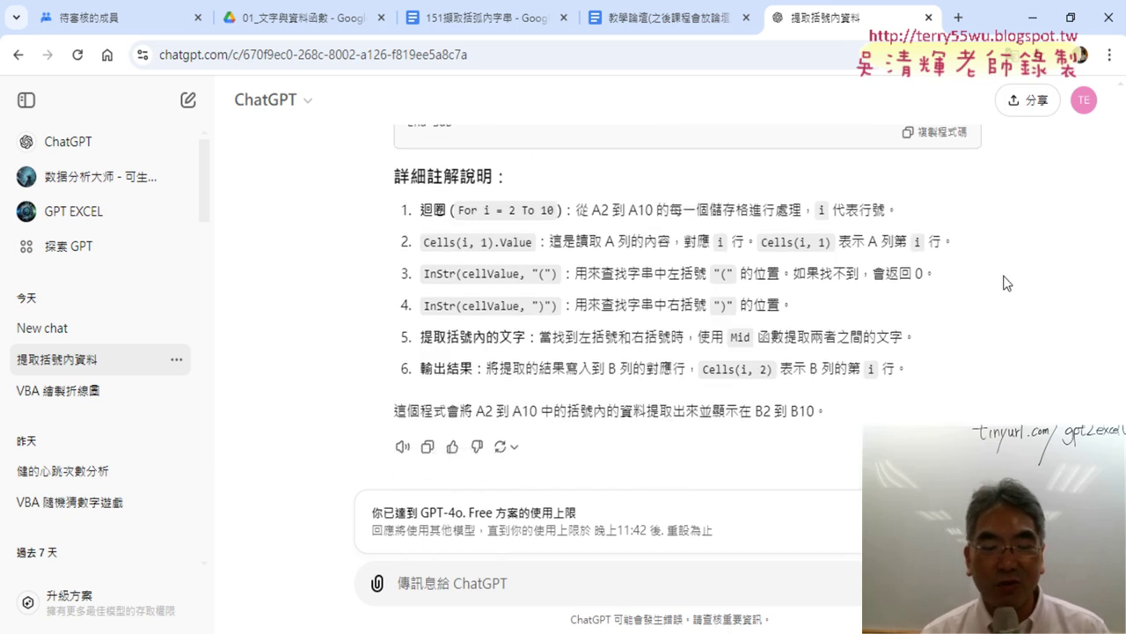
pyautogui.moveTo(393, 185); pyautogui.dragTo(862, 410)
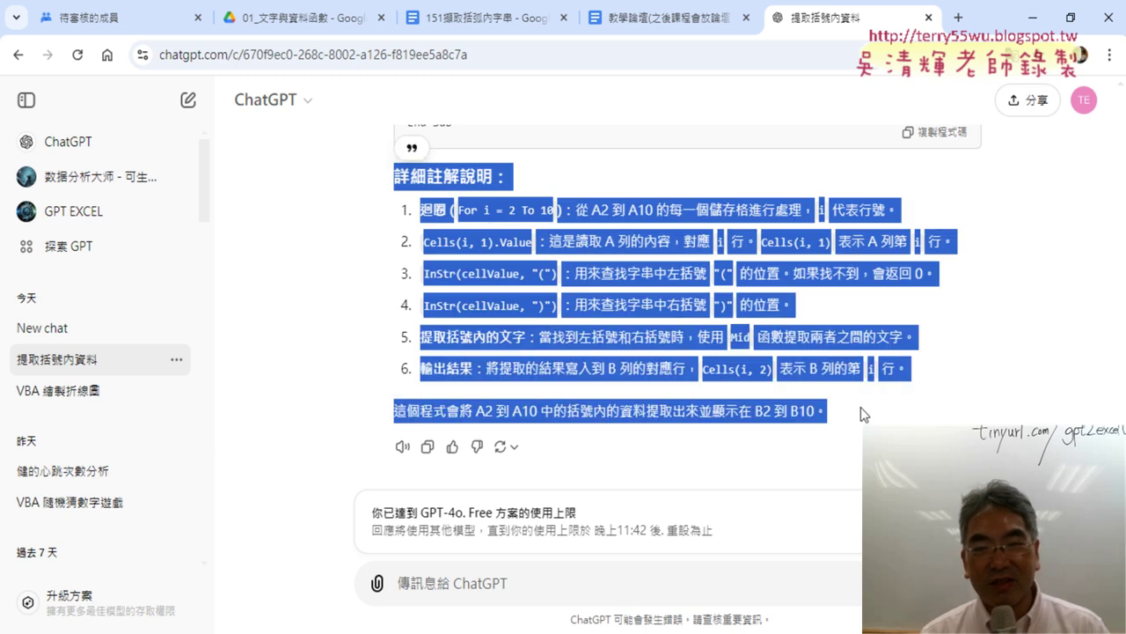
pyautogui.click(878, 425)
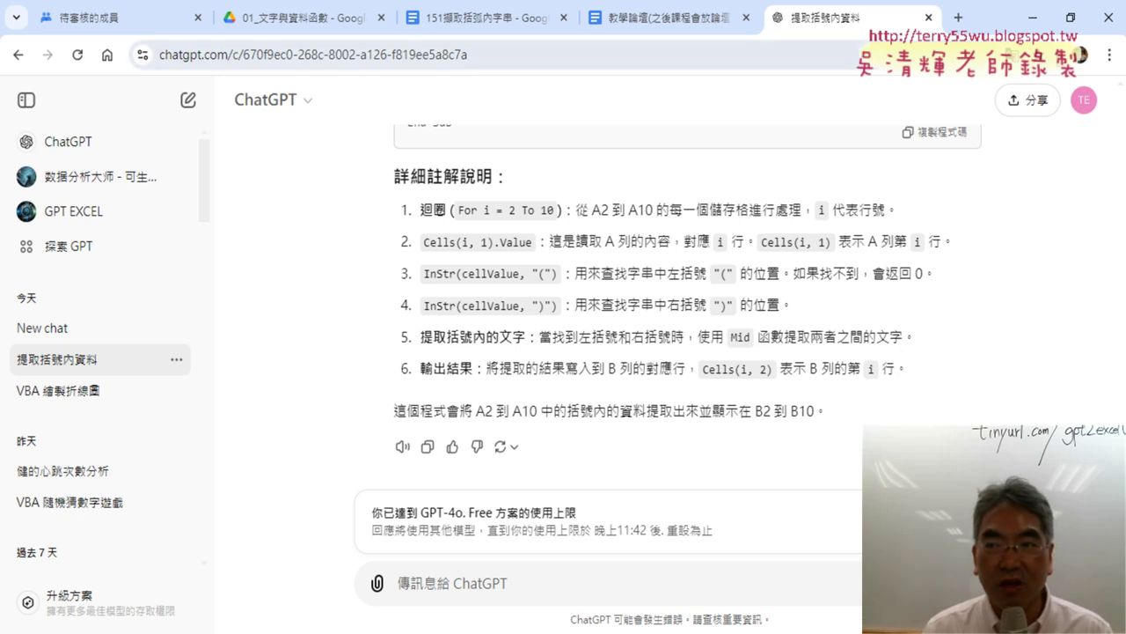
# Save the workbook as the macro-enabled 151擷取括弧中字串.xlsm
pyautogui.hotkey('alt', 'Tab')
pyautogui.click(343, 385)
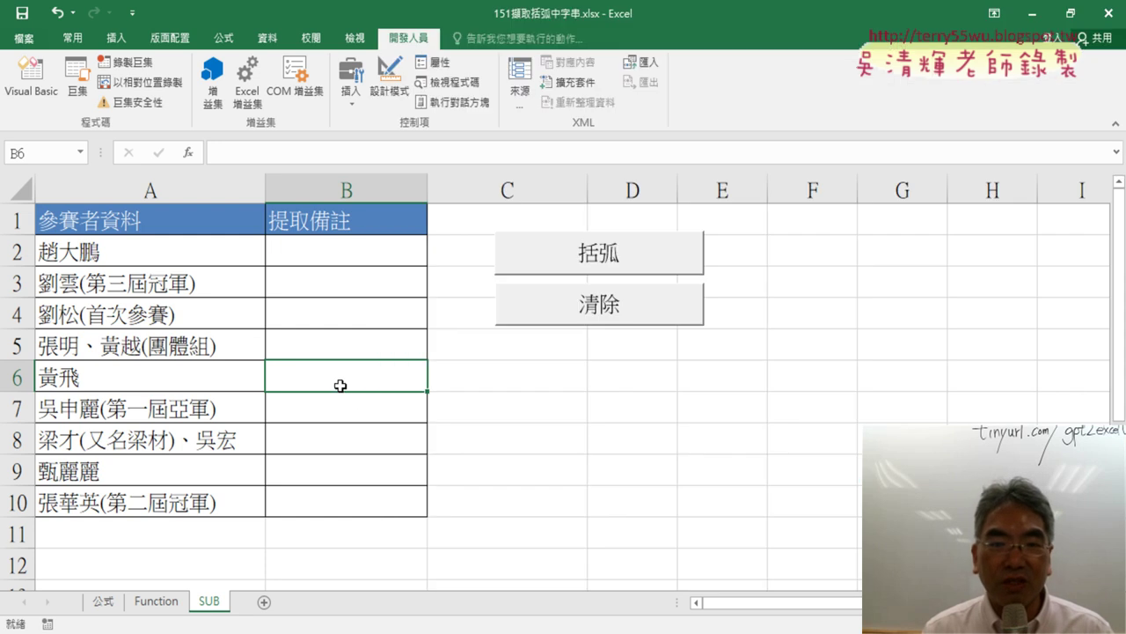
pyautogui.click(25, 42)
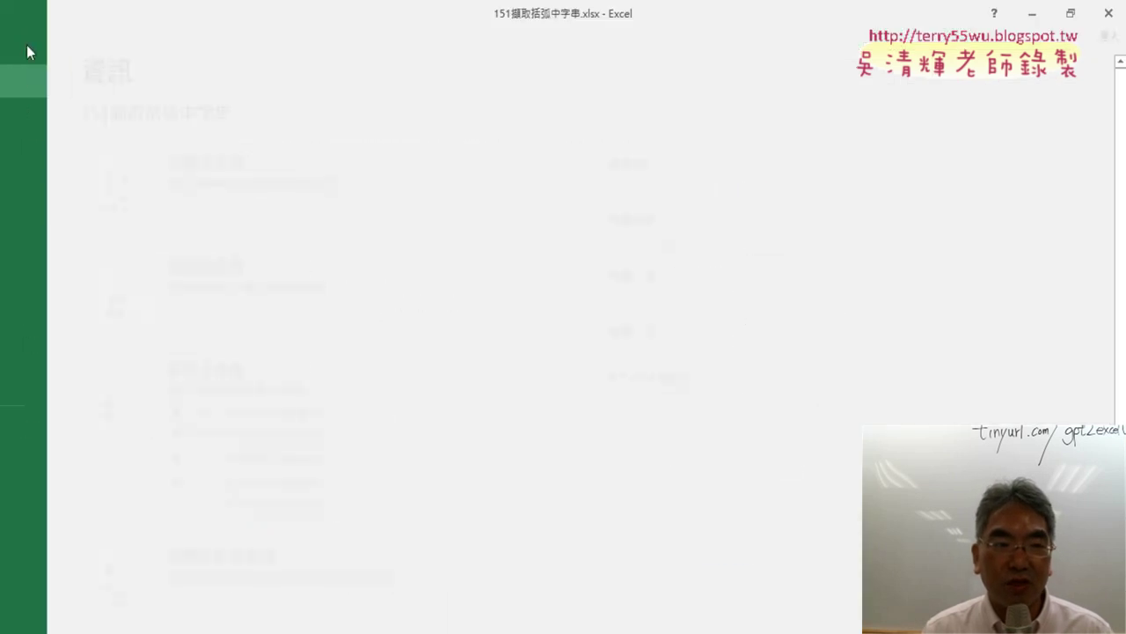
pyautogui.click(64, 214)
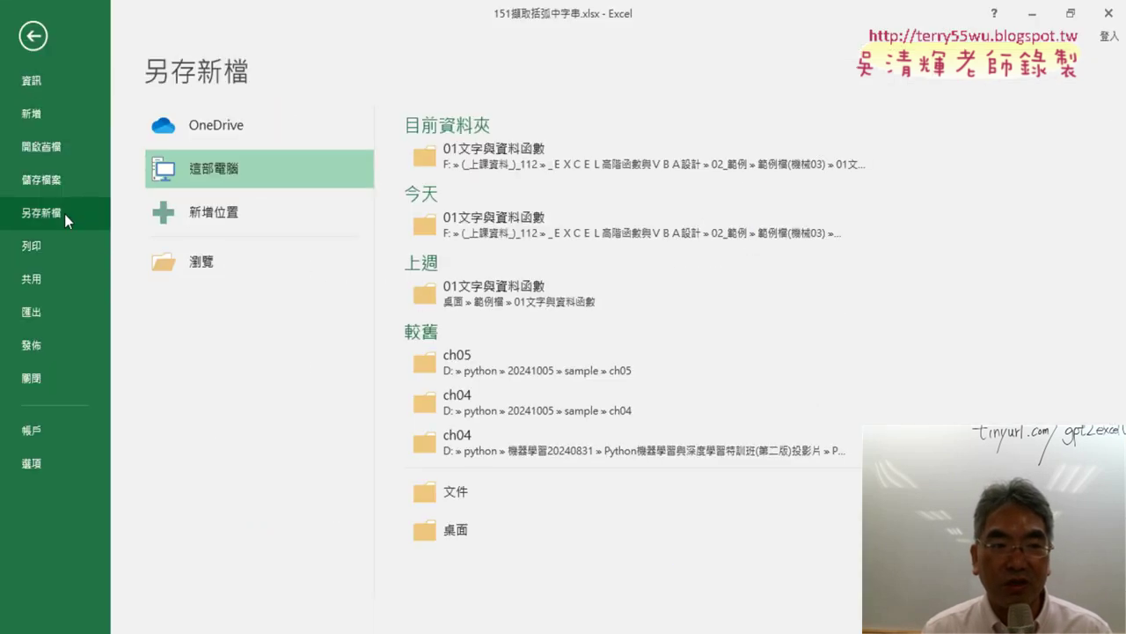
pyautogui.click(233, 272)
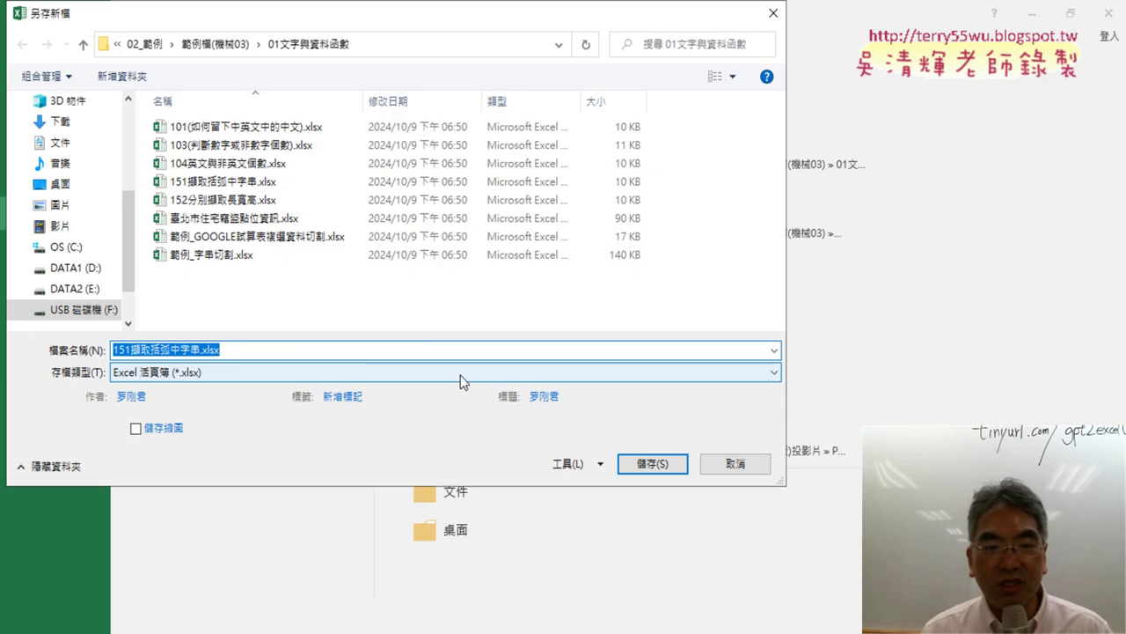
pyautogui.click(460, 375)
pyautogui.click(389, 68)
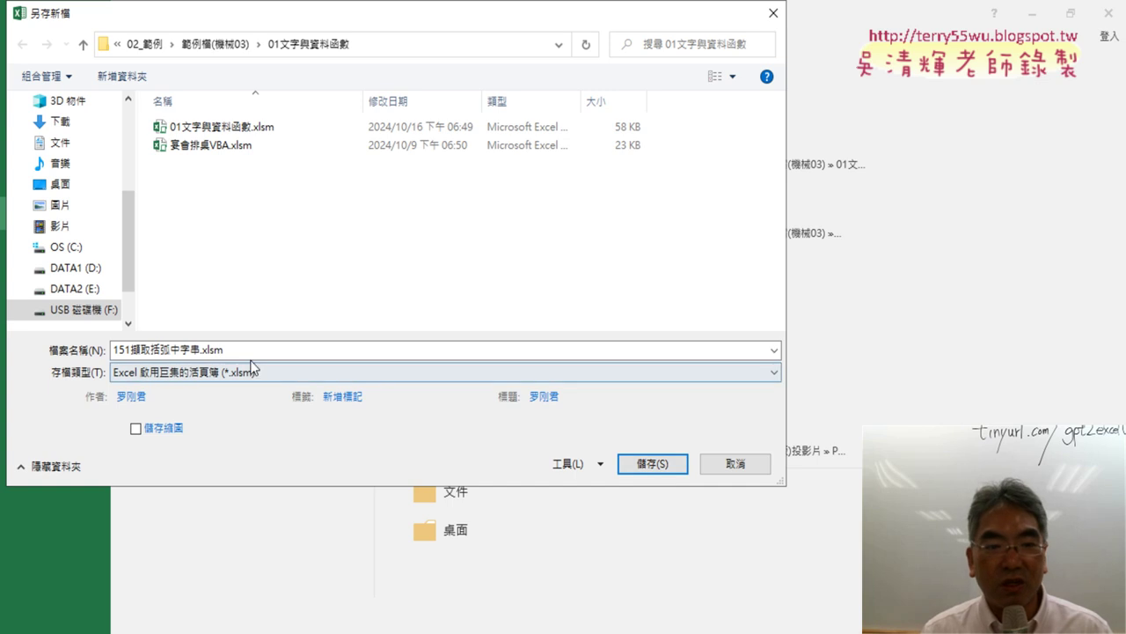
pyautogui.click(646, 462)
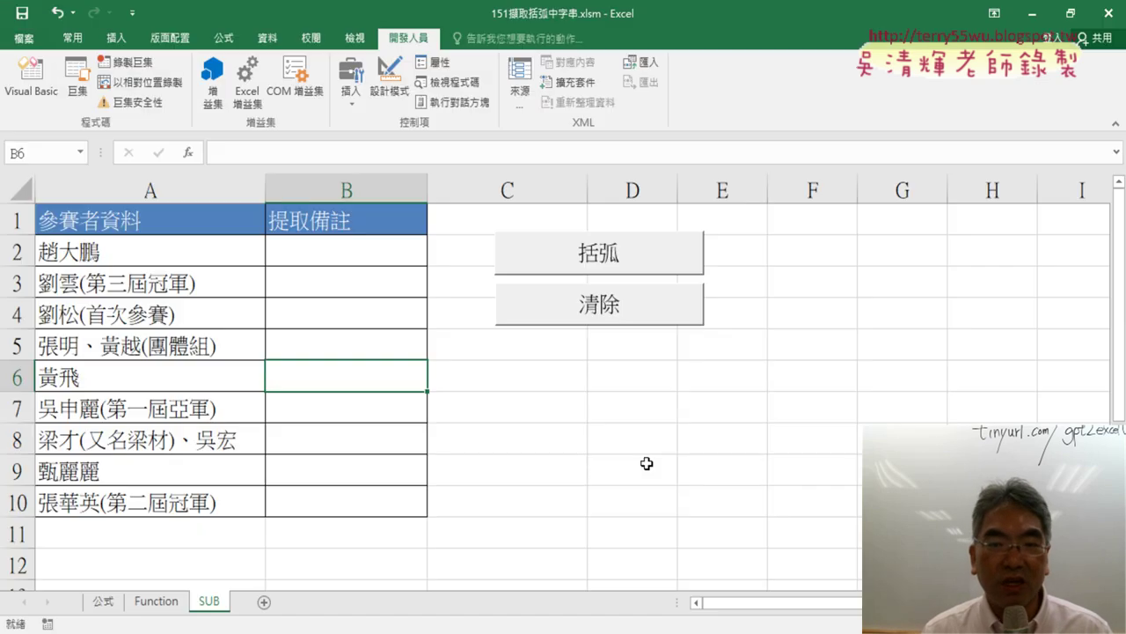
# Close Excel and open 152分別擷取長寬高.xlsx
pyautogui.click(1110, 13)
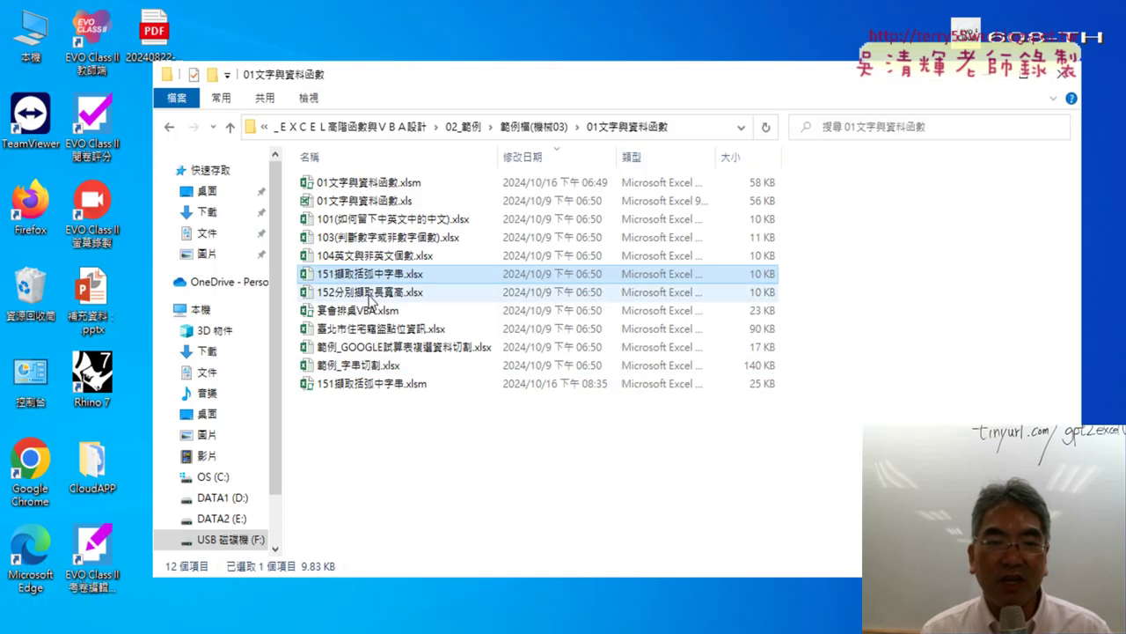
pyautogui.click(371, 298)
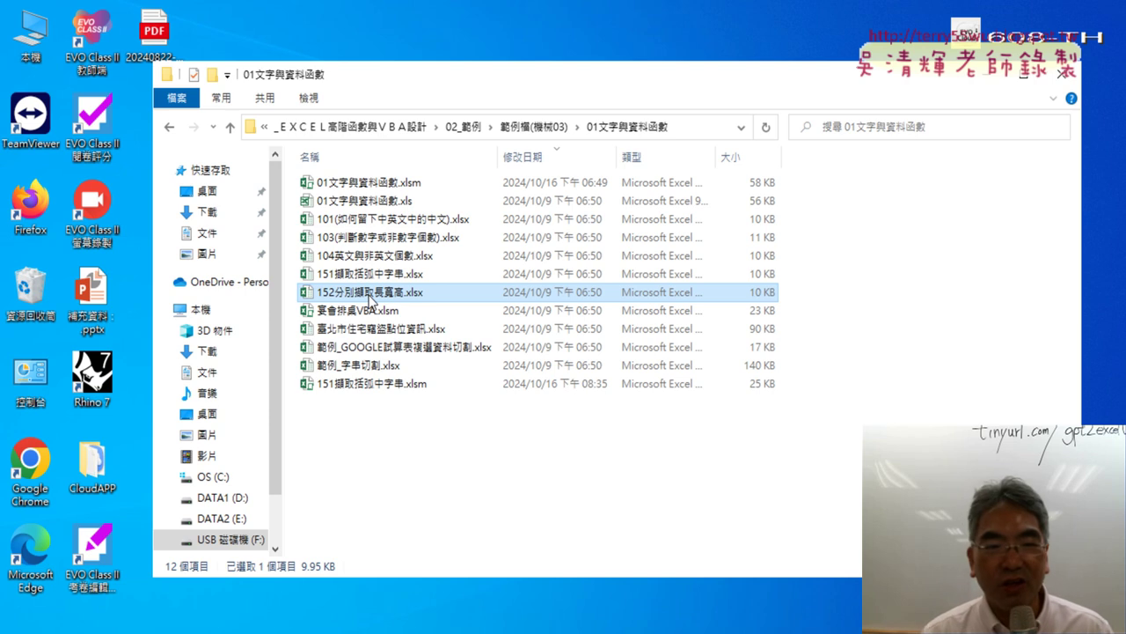
pyautogui.doubleClick(371, 298)
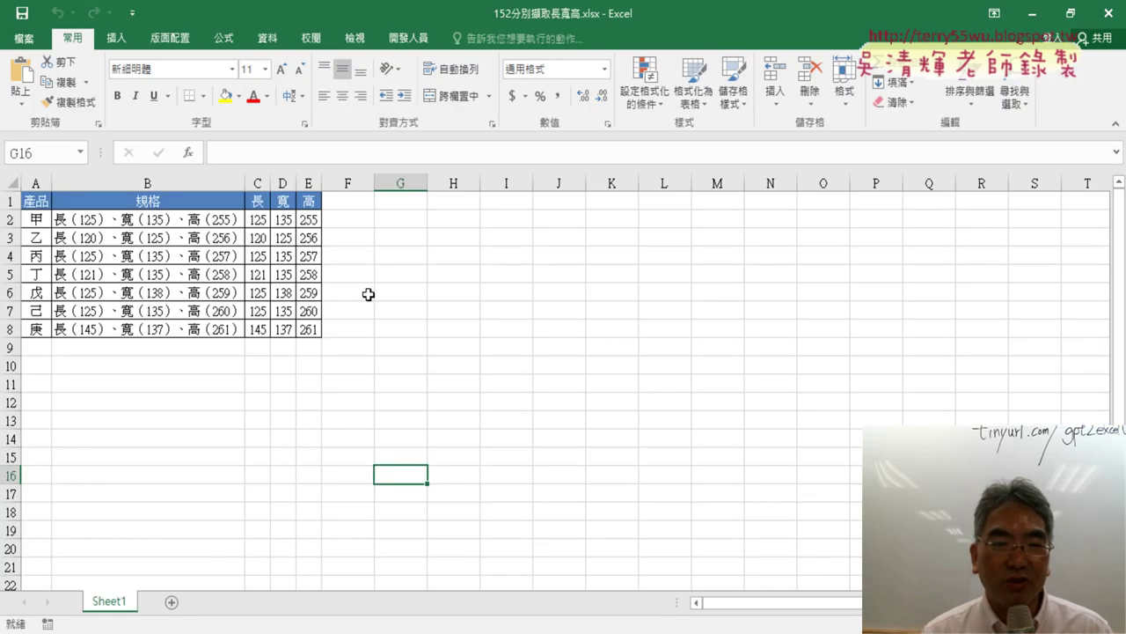
# Delete the 長, 寬, 高 values in C2:E8, then open B2's 規格 text for editing
pyautogui.scroll(5, 729, 408)
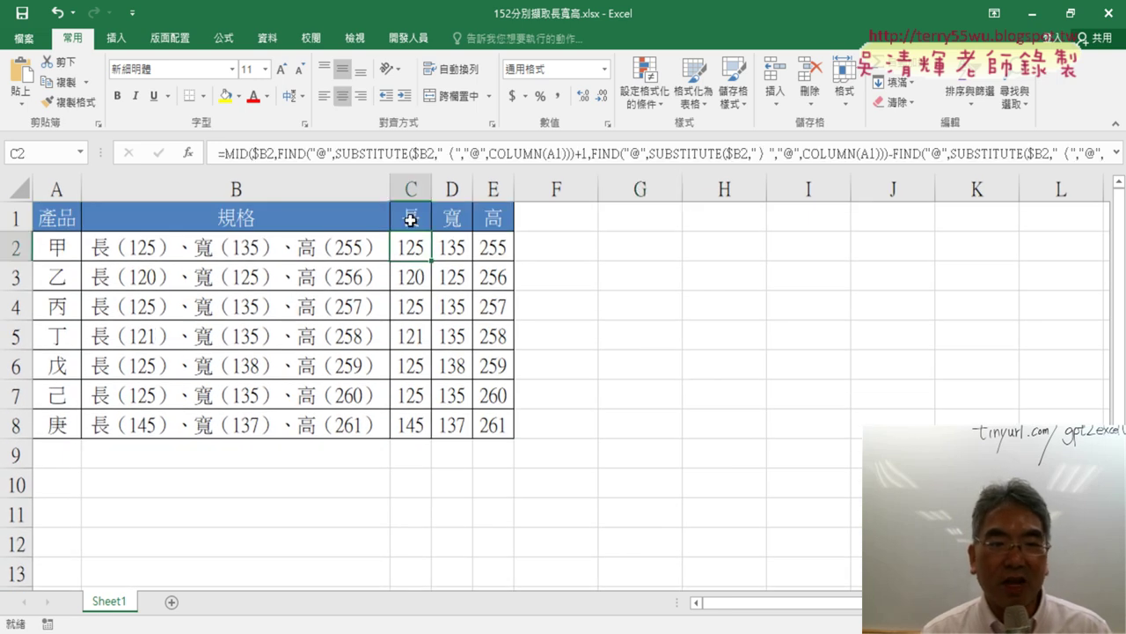
pyautogui.moveTo(417, 247)
pyautogui.mouseDown()
pyautogui.moveTo(447, 278)
pyautogui.moveTo(496, 429)
pyautogui.mouseUp()
pyautogui.press('Delete')
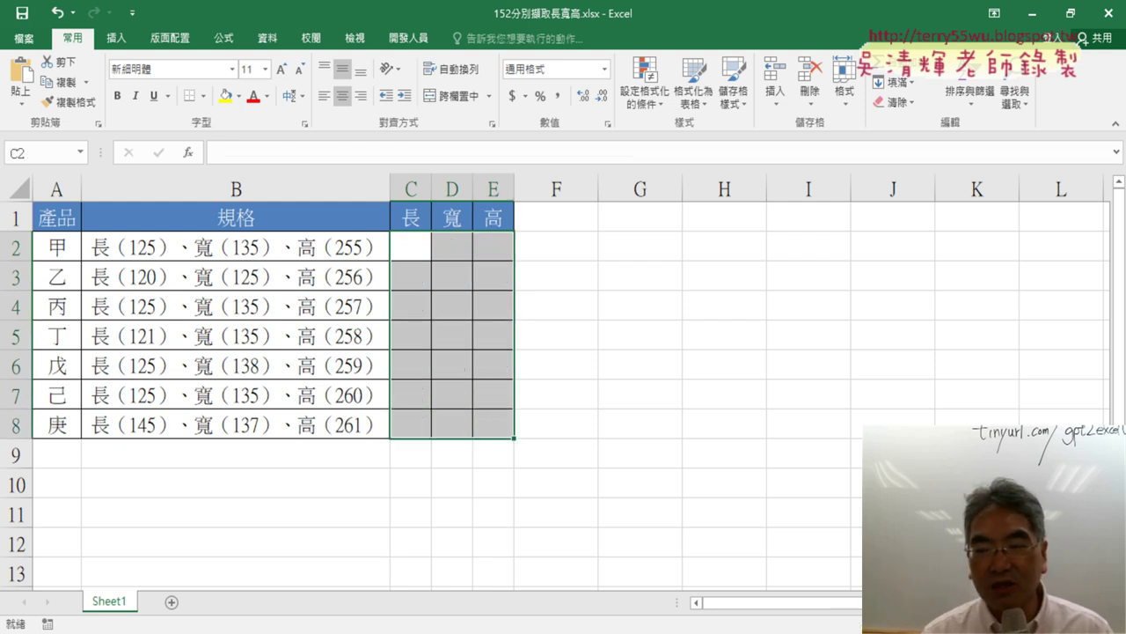
pyautogui.keyDown('ctrl'); pyautogui.scroll(1, 806, 510); pyautogui.keyUp('ctrl')
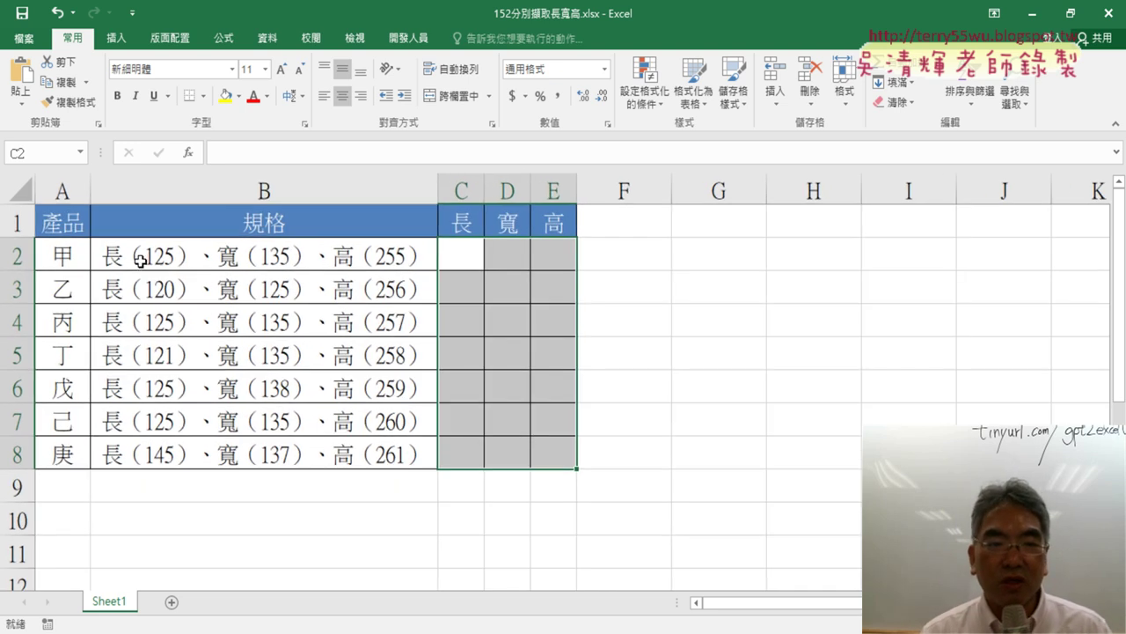
pyautogui.doubleClick(140, 262)
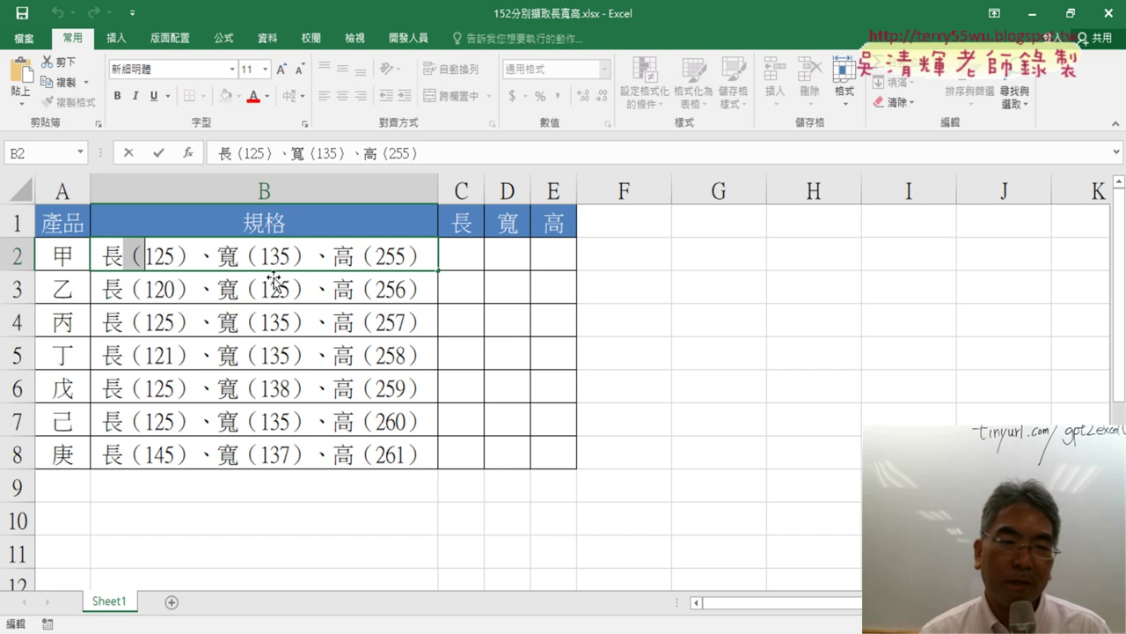
pyautogui.click(246, 256)
pyautogui.click(464, 257)
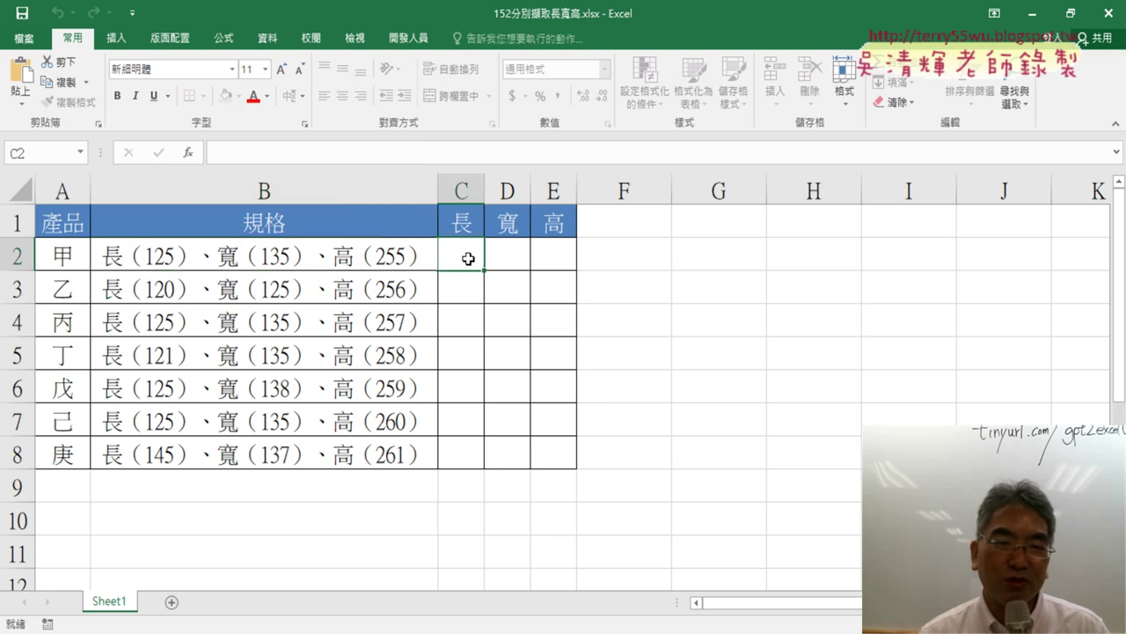
pyautogui.click(119, 257)
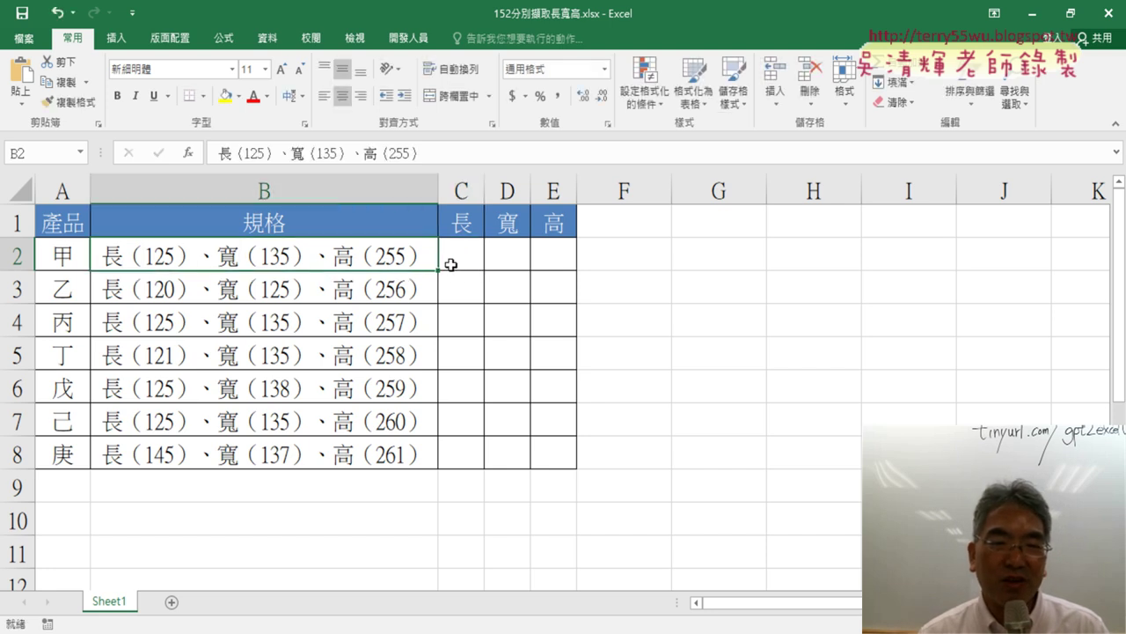
pyautogui.moveTo(450, 257); pyautogui.dragTo(570, 257)
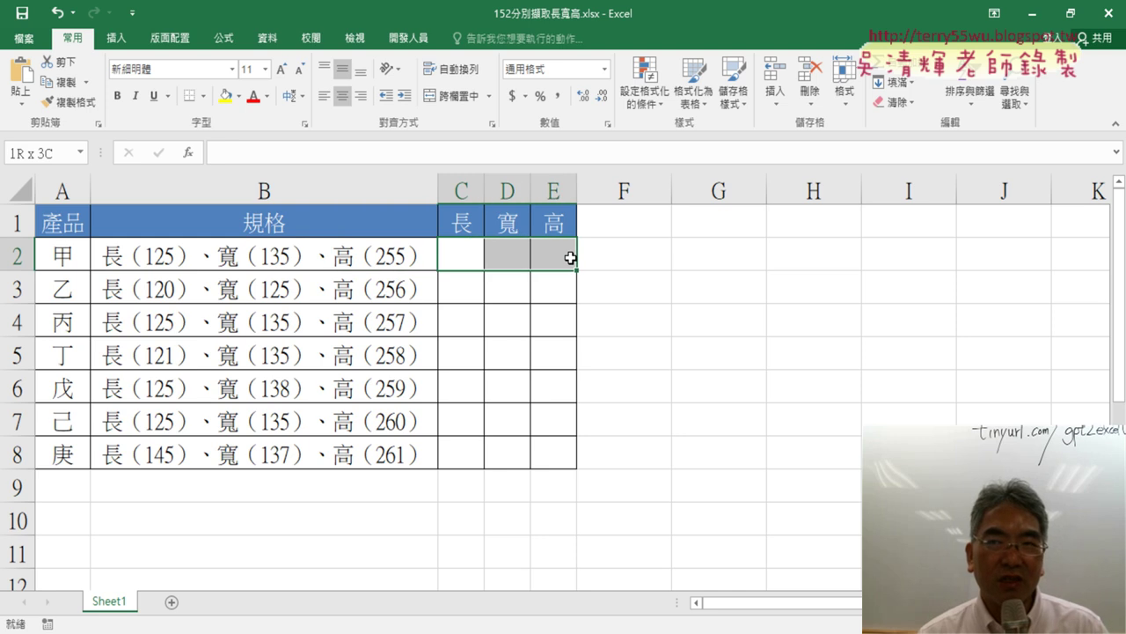
pyautogui.click(462, 257)
pyautogui.click(509, 256)
pyautogui.click(559, 256)
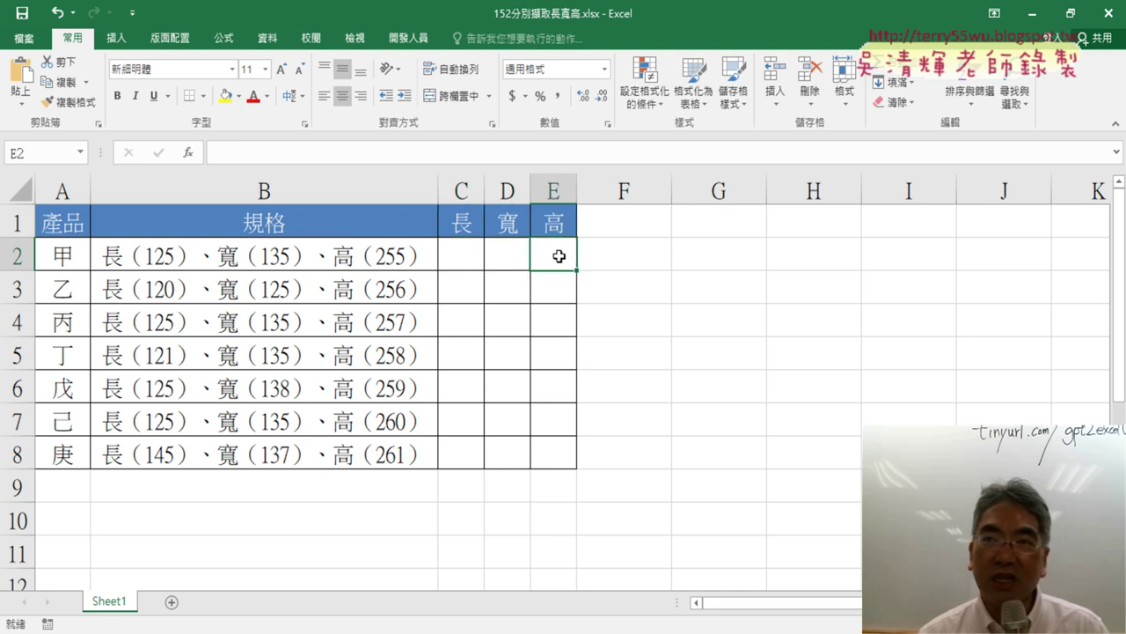
pyautogui.click(452, 257)
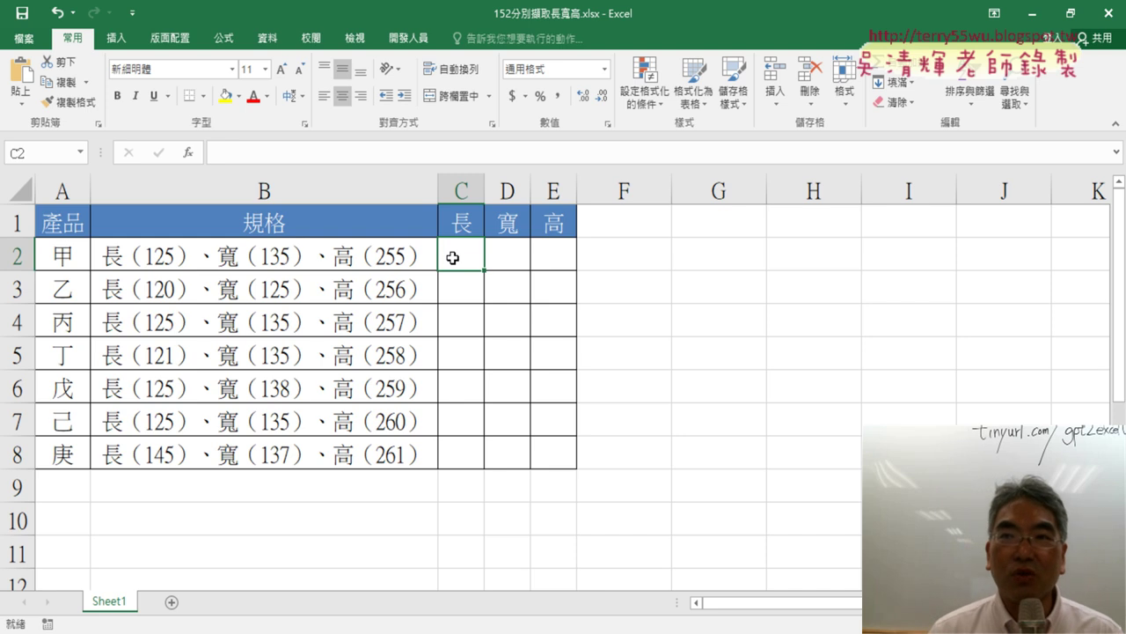
pyautogui.click(516, 254)
pyautogui.click(541, 253)
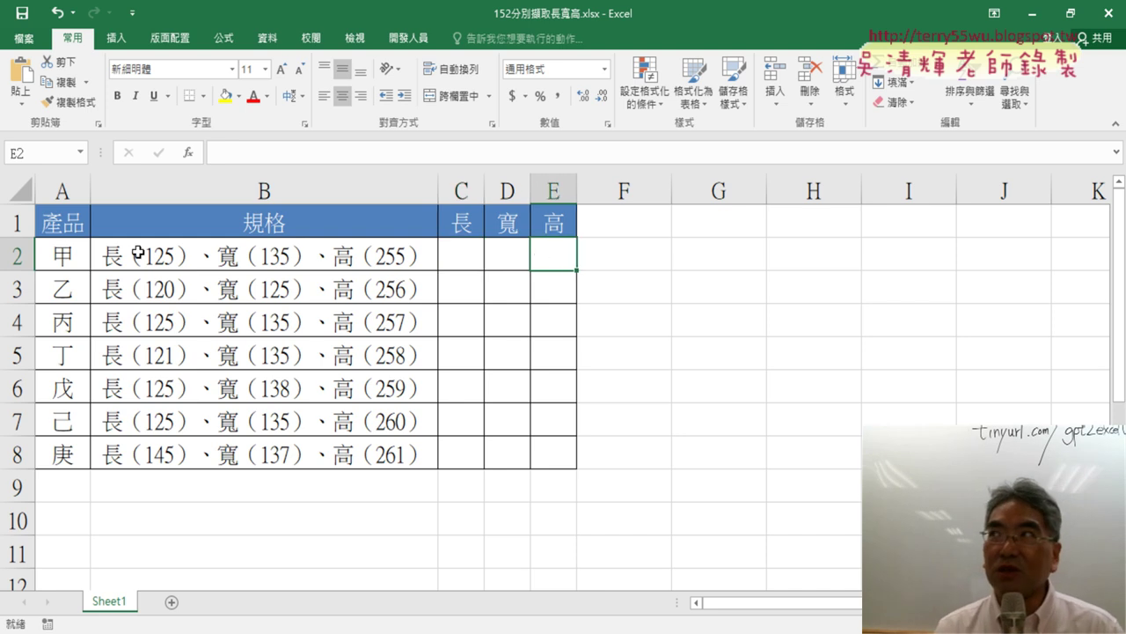
pyautogui.click(465, 260)
pyautogui.click(506, 259)
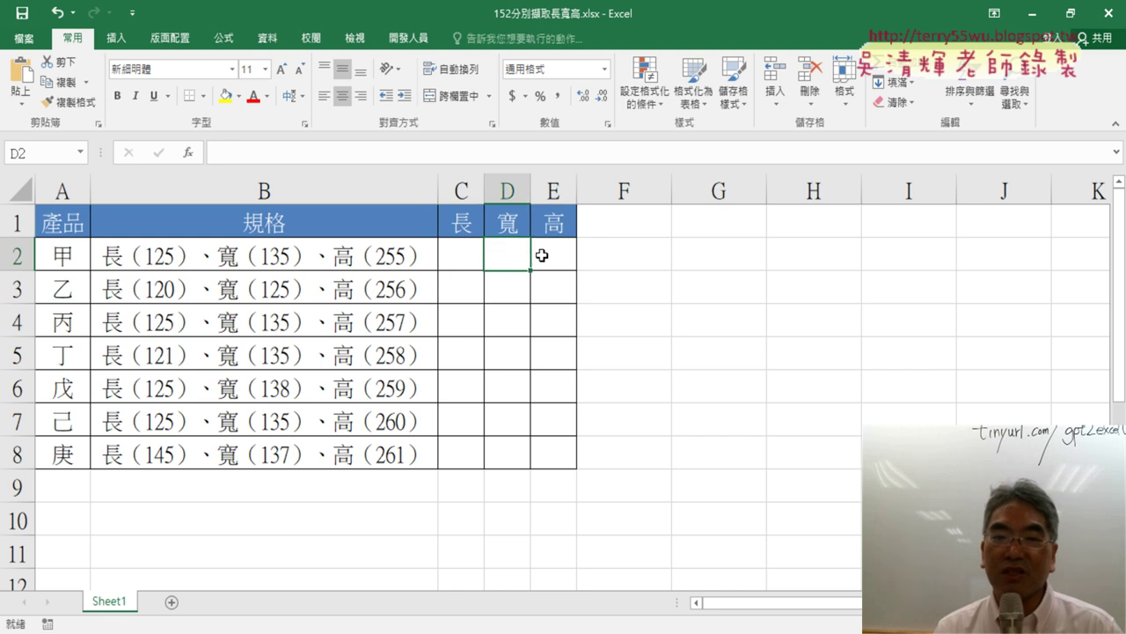
pyautogui.click(542, 255)
pyautogui.moveTo(460, 258); pyautogui.dragTo(548, 258)
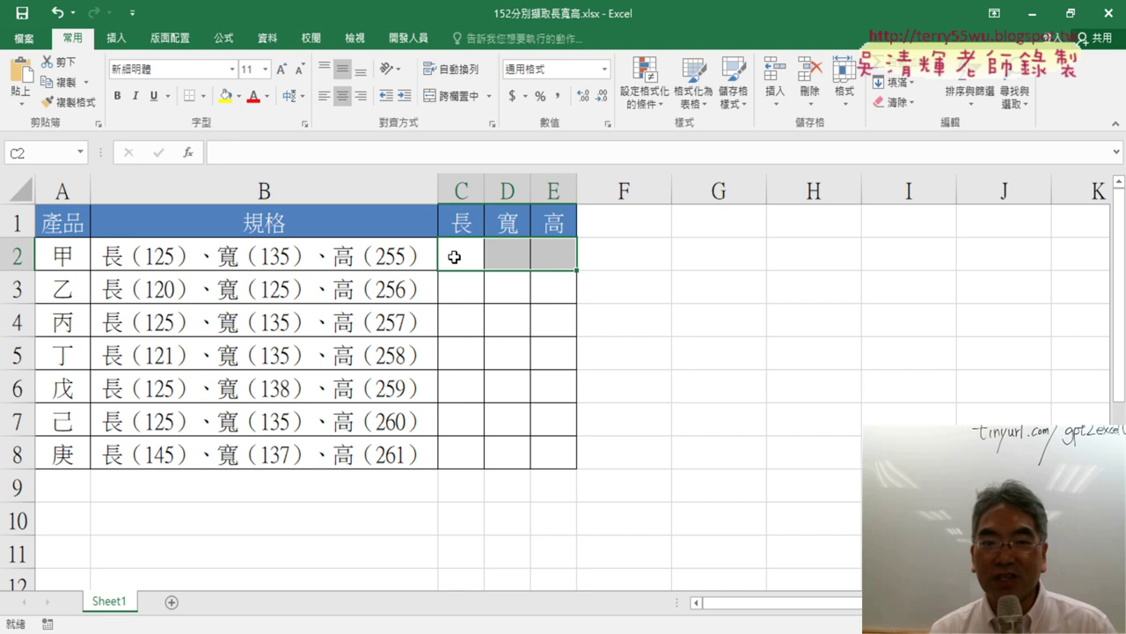
pyautogui.moveTo(458, 255); pyautogui.dragTo(554, 460)
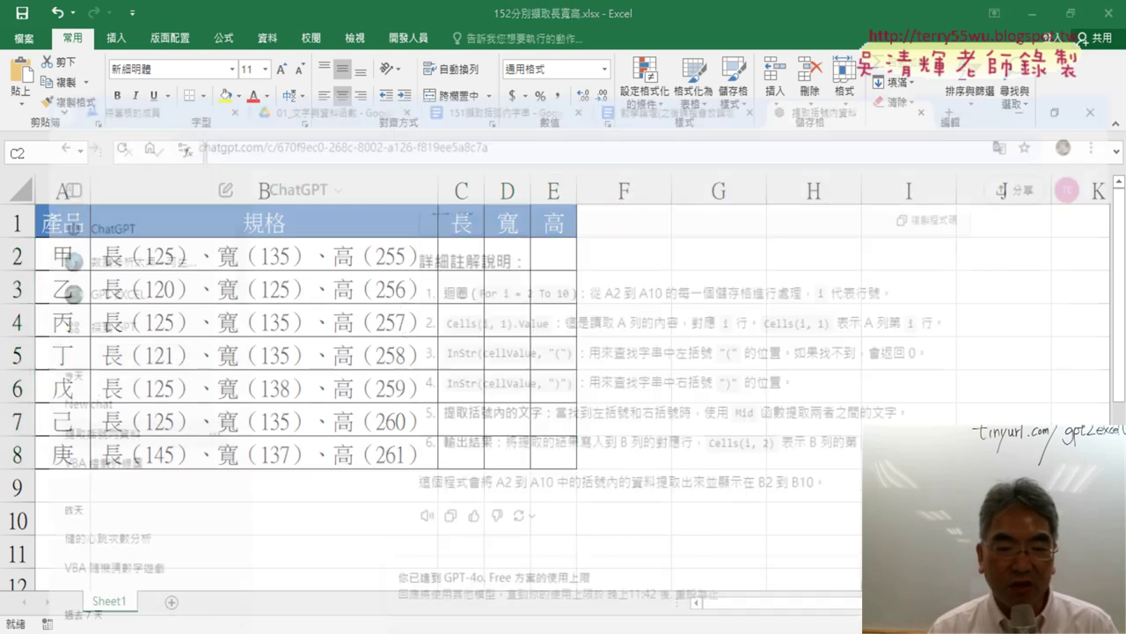
# Select the earlier 幫我加上更詳細註解 prompt, then bring up EVO Class Management's student screen thumbnails
pyautogui.scroll(1, 622, 407)
pyautogui.scroll(5, 630, 392)
pyautogui.scroll(5, 630, 392)
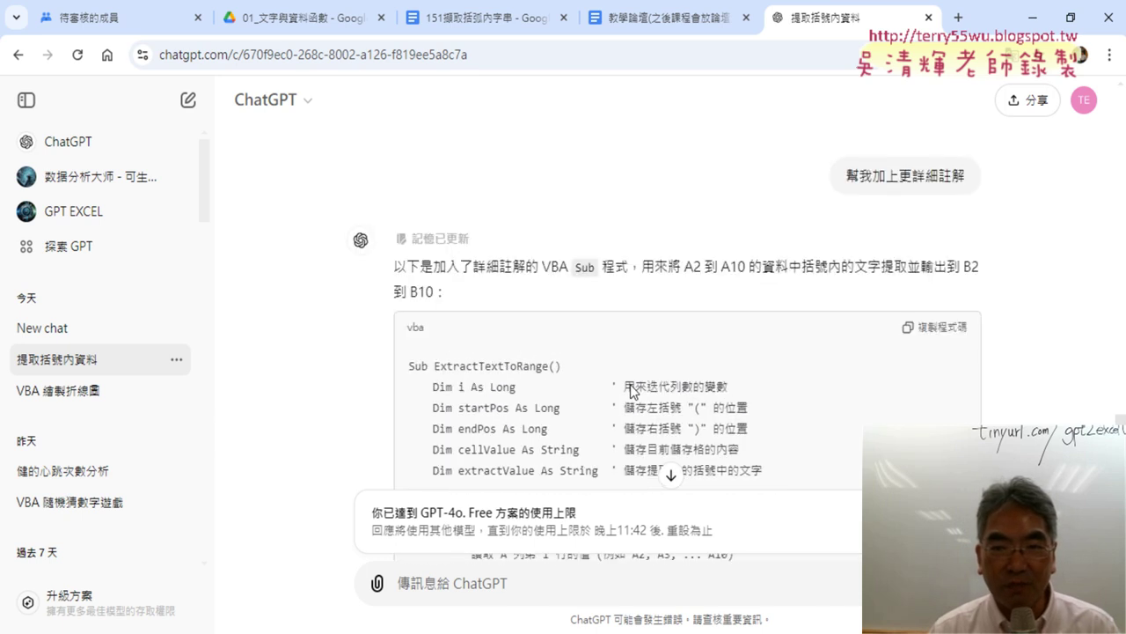
pyautogui.scroll(5, 630, 393)
pyautogui.moveTo(847, 349); pyautogui.dragTo(965, 356)
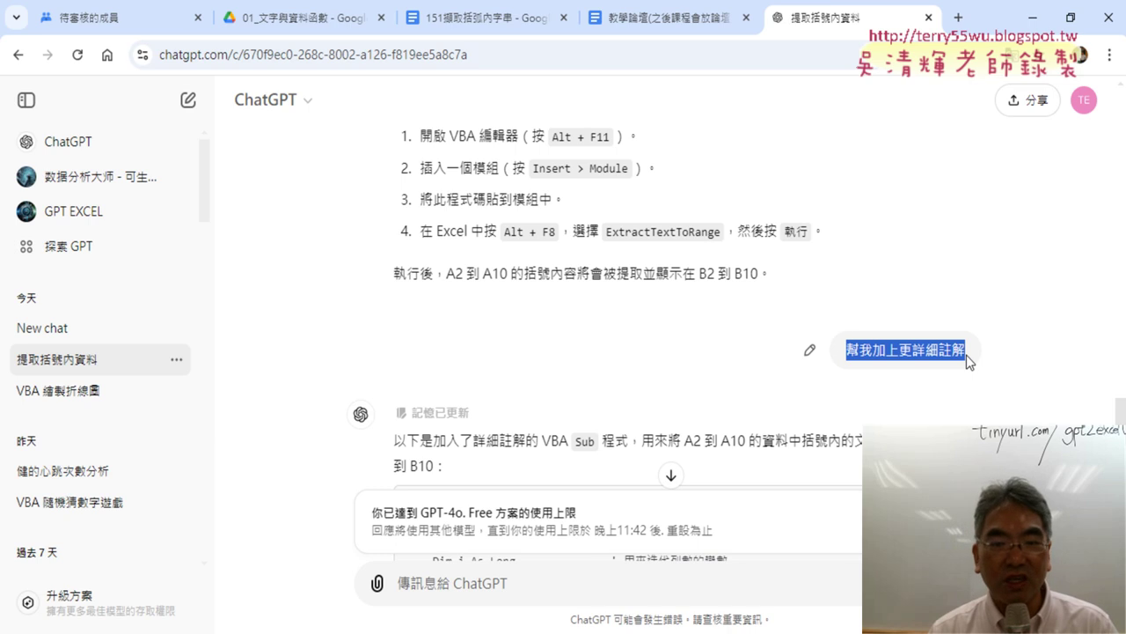
pyautogui.scroll(-1, 966, 355)
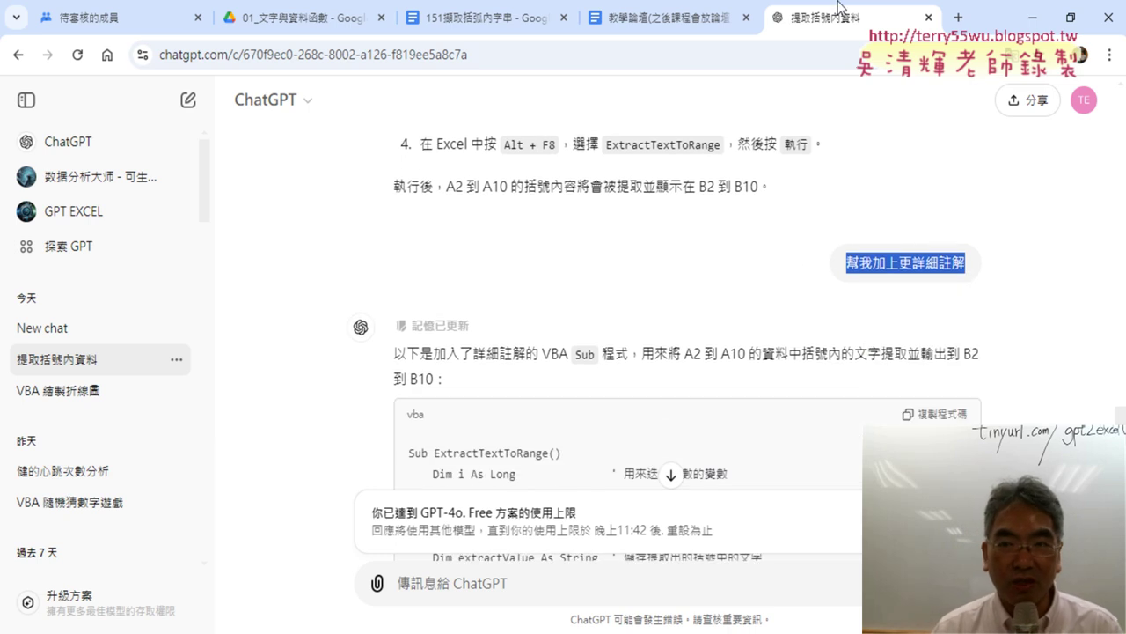
pyautogui.moveTo(838, 8)
pyautogui.click(977, 40)
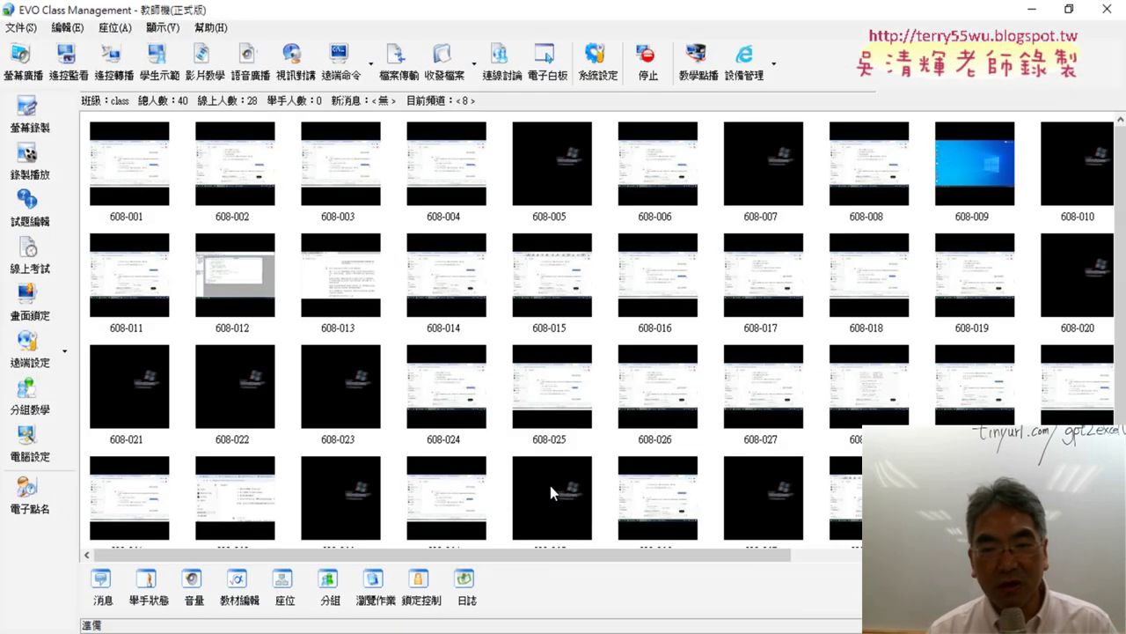